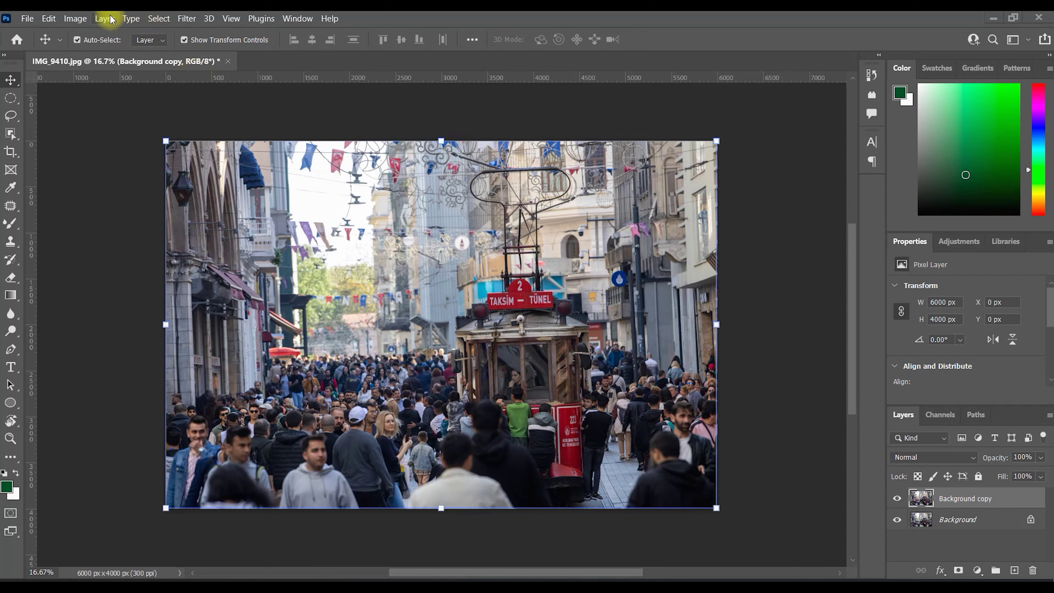
- Review IMG_9410's image size without changes, then open the copied layer in Camera Raw Filter
click(112, 19)
mouse_move(75, 19)
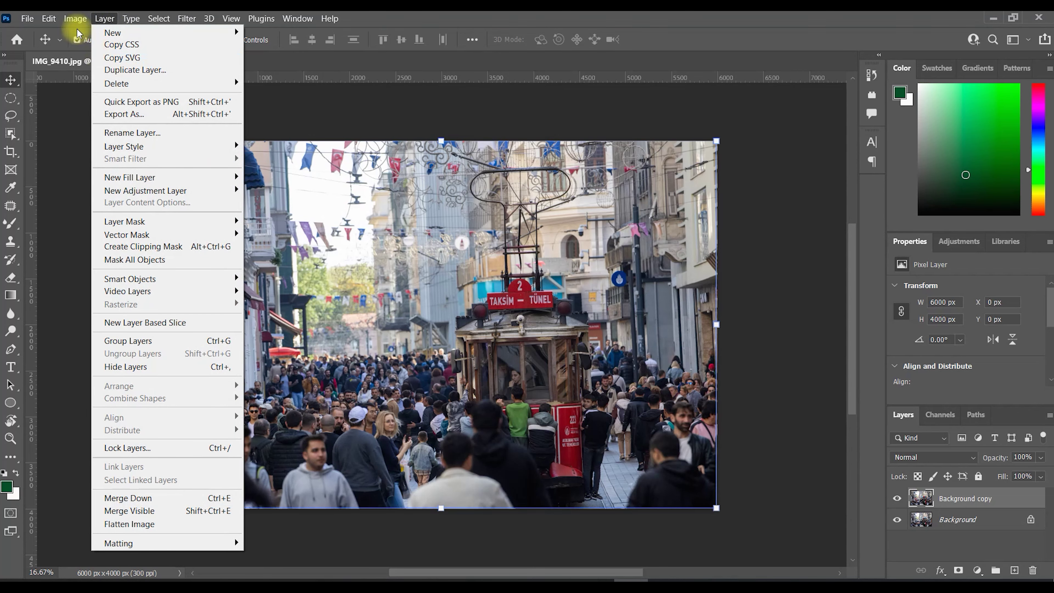
click(137, 116)
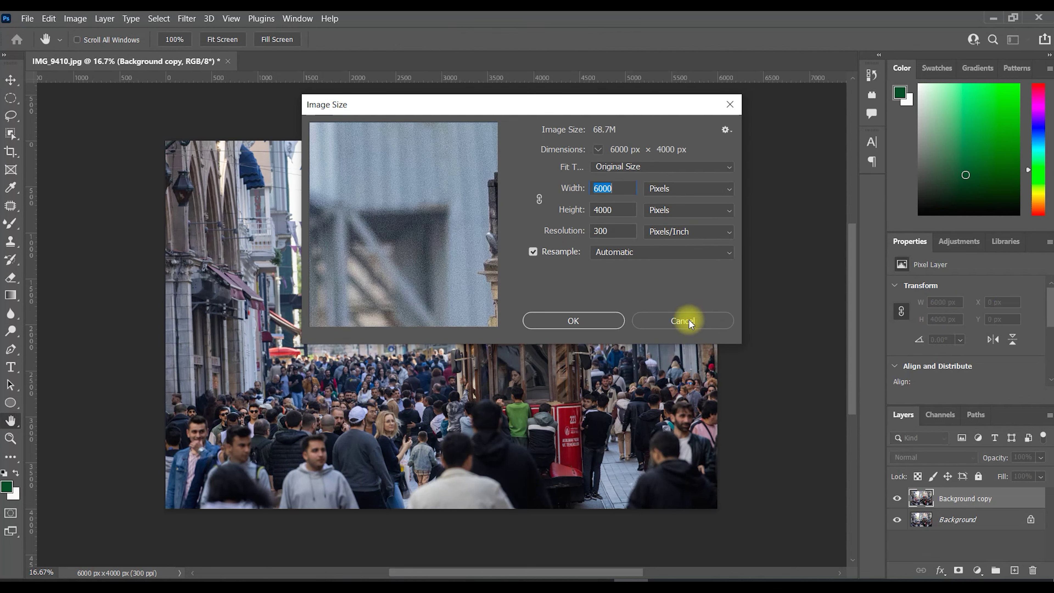
click(689, 320)
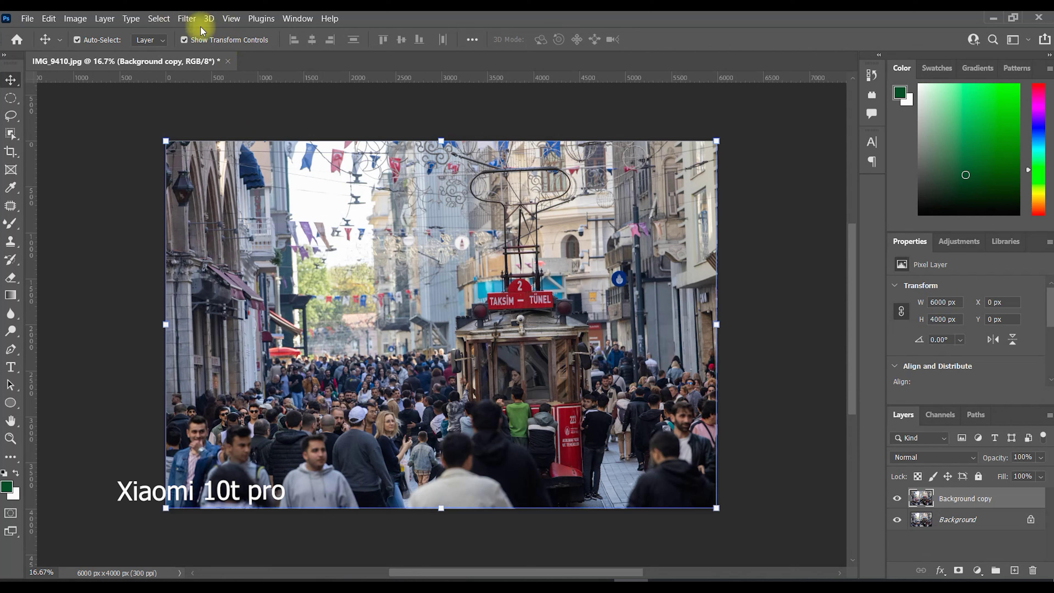
click(187, 18)
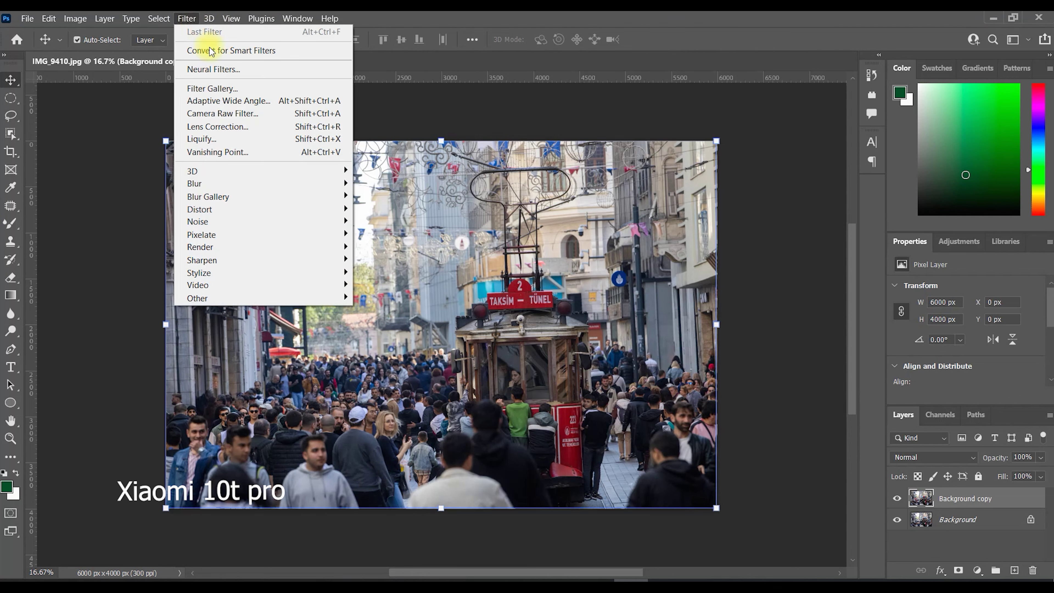
click(223, 113)
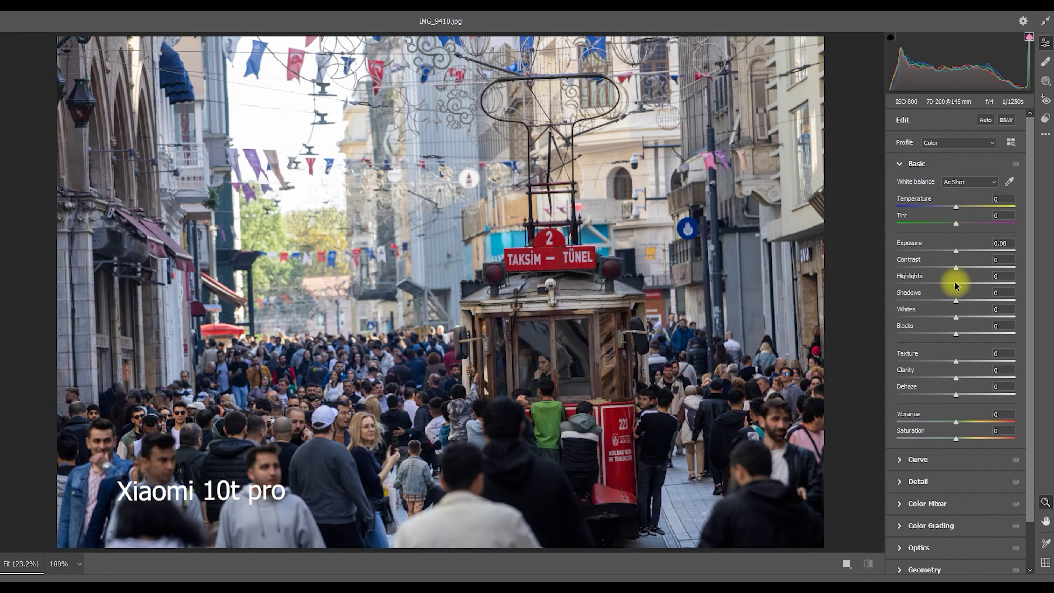
- Set Highlights to -39, Exposure to +0.35, Shadows to +35 and Dehaze to +13
drag(955, 284, 933, 284)
drag(956, 250, 956, 251)
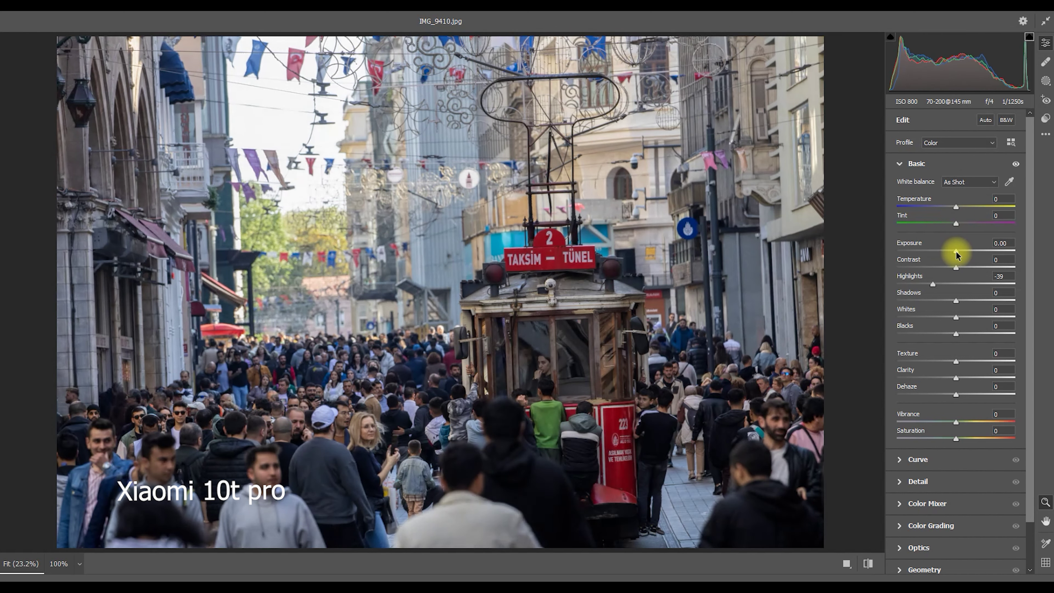
mouse_move(955, 300)
mouse_down()
mouse_move(976, 301)
mouse_move(955, 339)
mouse_move(928, 338)
mouse_move(946, 337)
mouse_move(965, 360)
mouse_up()
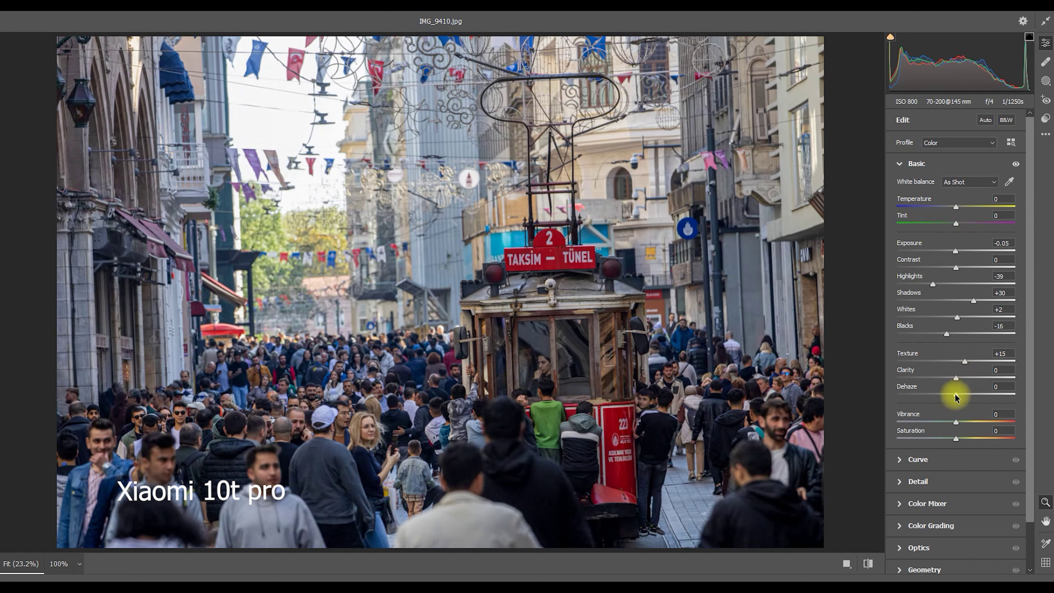
drag(954, 398, 966, 394)
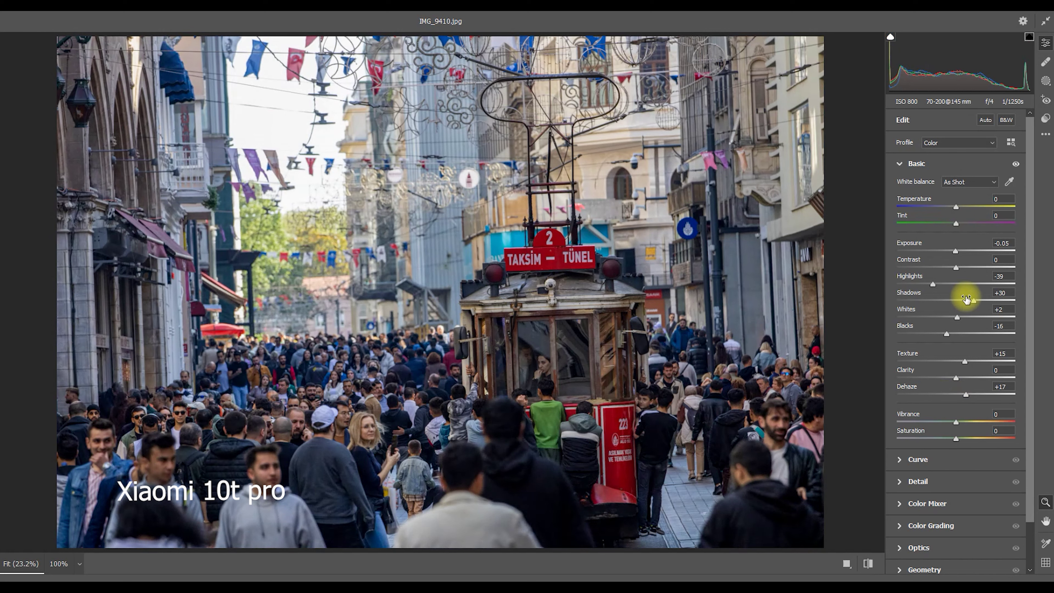
mouse_move(965, 299)
mouse_down()
mouse_move(934, 308)
mouse_move(974, 301)
mouse_move(960, 254)
mouse_up()
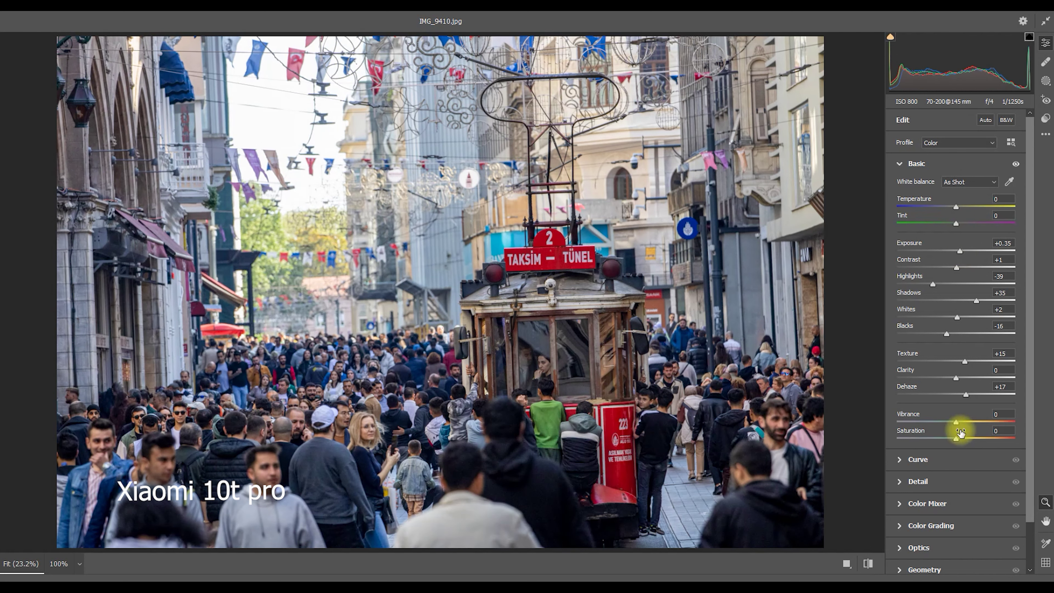
- Lower Vibrance to -11, reset Texture to 0 and raise Clarity to +17
drag(957, 422, 950, 422)
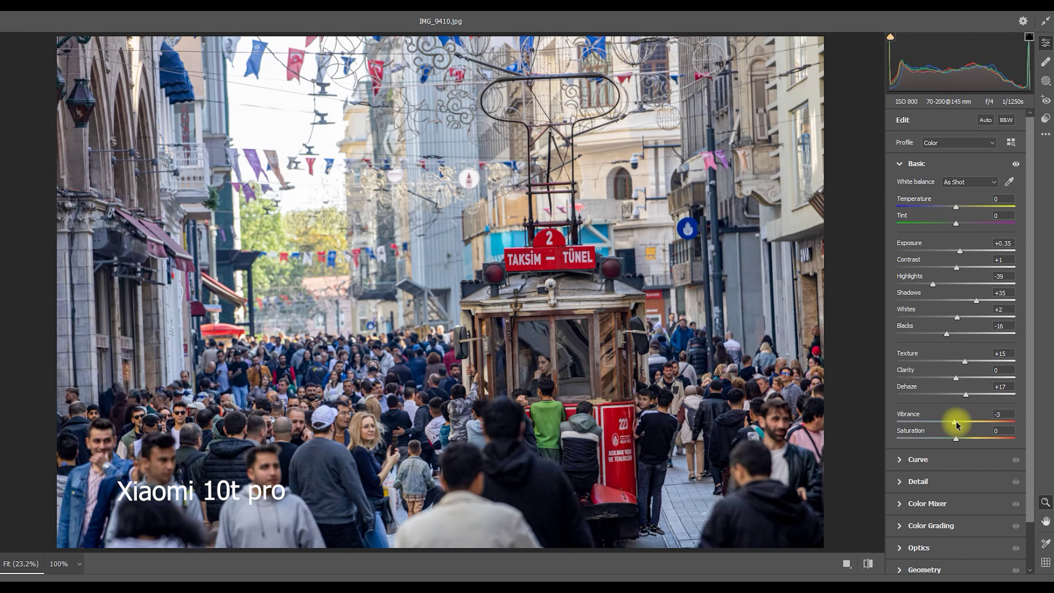
click(386, 413)
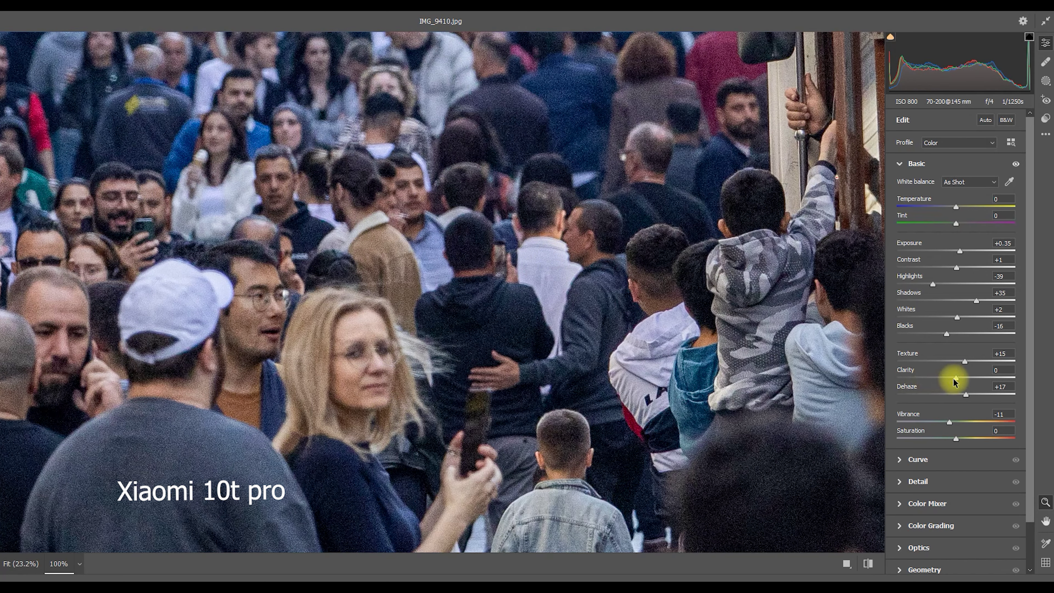
mouse_move(956, 377)
mouse_down()
mouse_move(932, 379)
mouse_move(939, 385)
mouse_move(937, 364)
mouse_move(925, 364)
mouse_up()
click(646, 318)
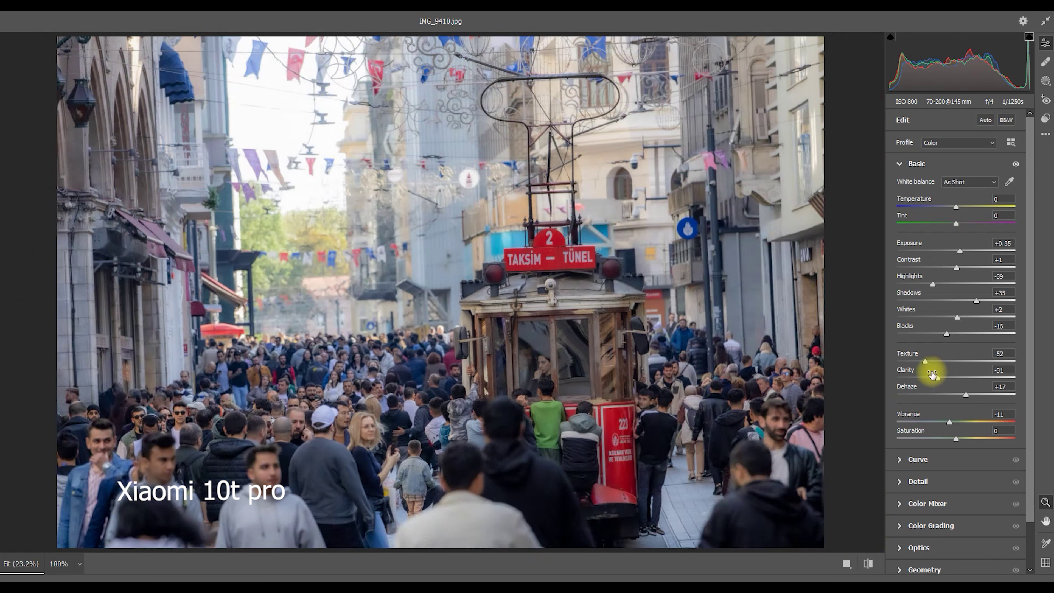
double_click(959, 357)
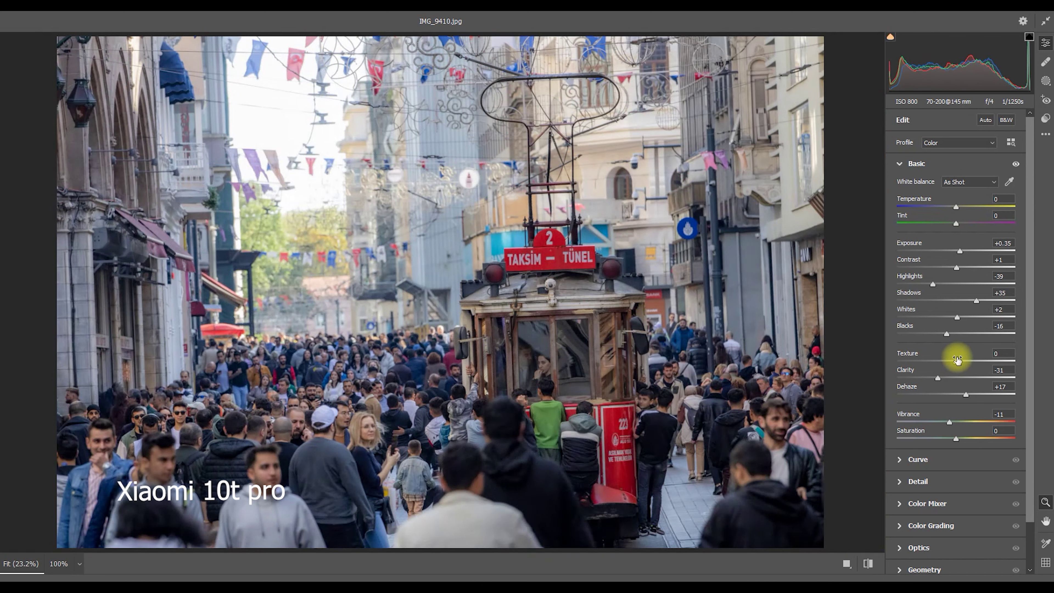
mouse_move(938, 377)
mouse_down()
mouse_move(975, 378)
mouse_move(965, 394)
mouse_up()
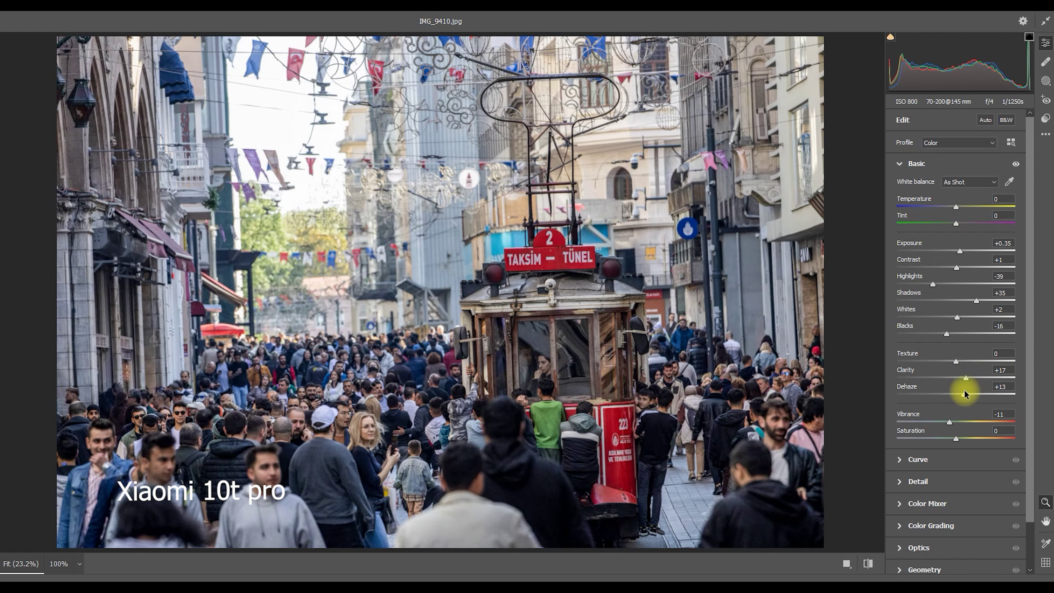
- Collapse the Basic panel and bring up the Color Mixer's HSL Saturation controls
click(900, 164)
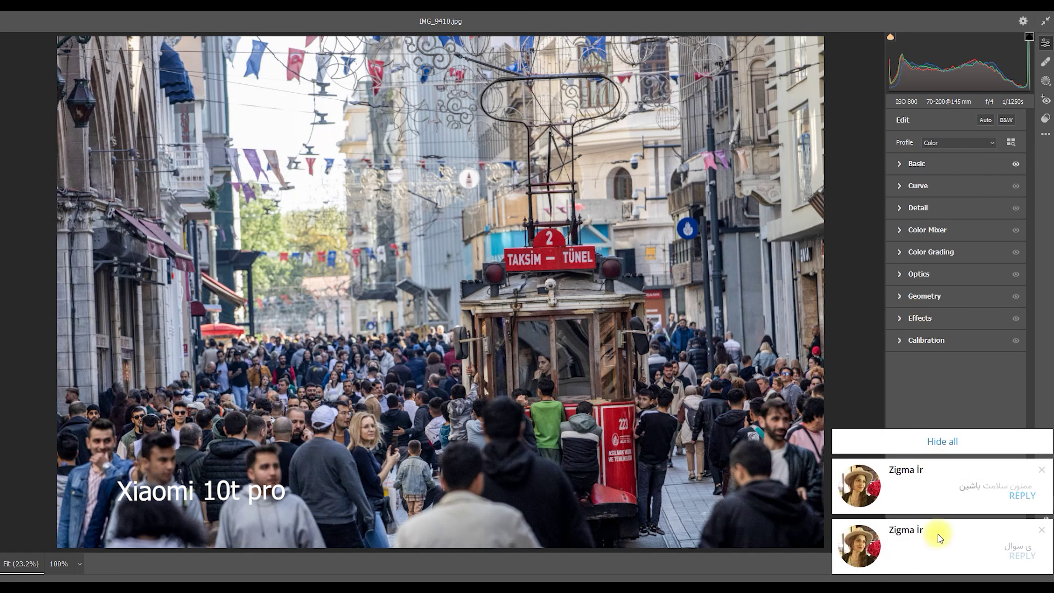
click(902, 187)
click(903, 187)
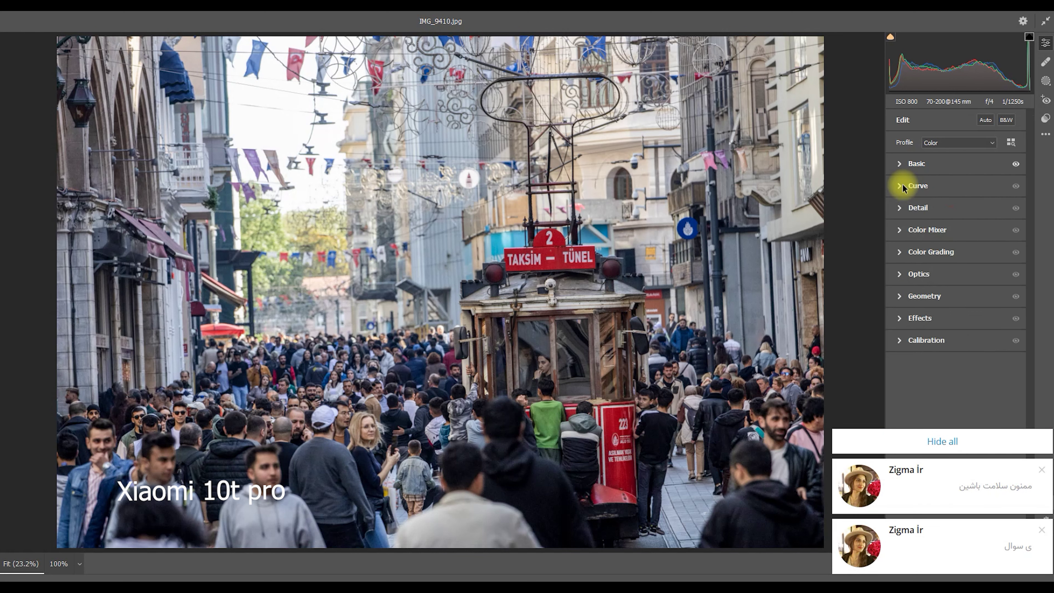
click(901, 207)
click(899, 232)
mouse_move(942, 545)
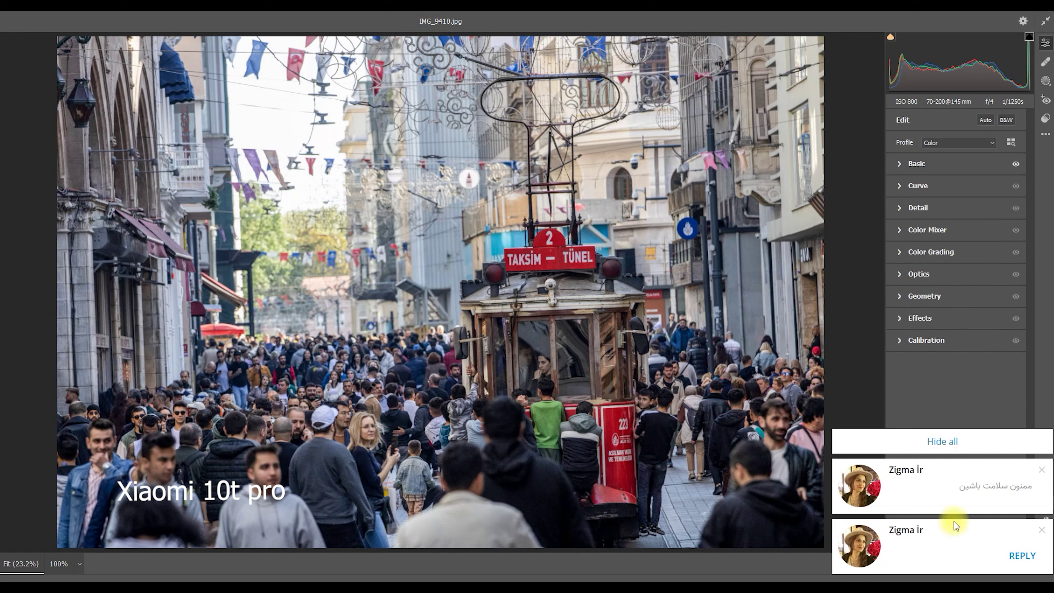
click(900, 231)
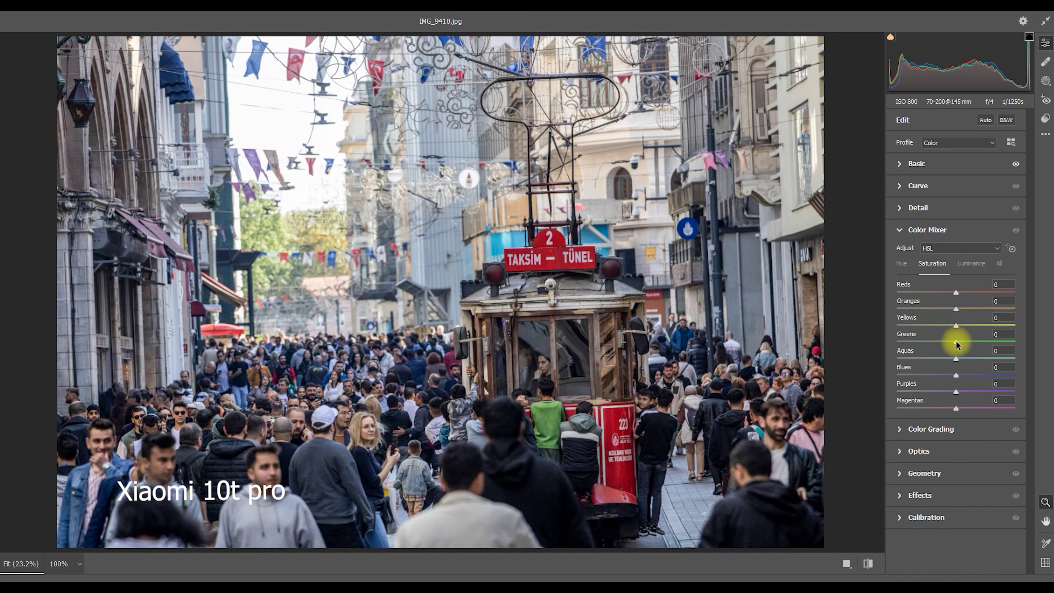
- Drop Greens, Aquas, Blues, Purples and Magentas saturation to -100, with Reds +6 and Yellows -6
drag(957, 344, 852, 345)
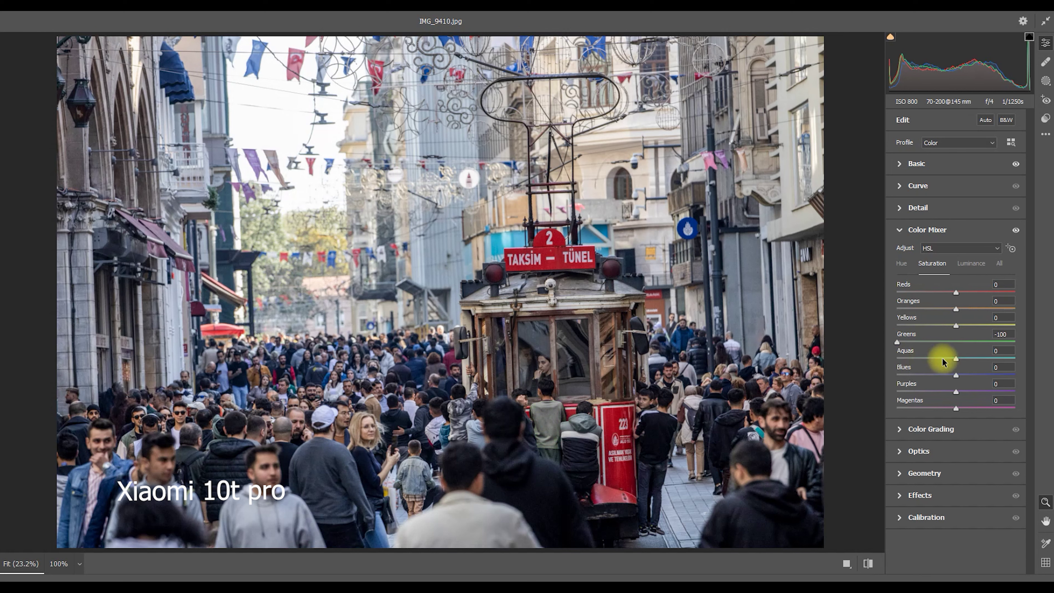
drag(957, 358, 863, 359)
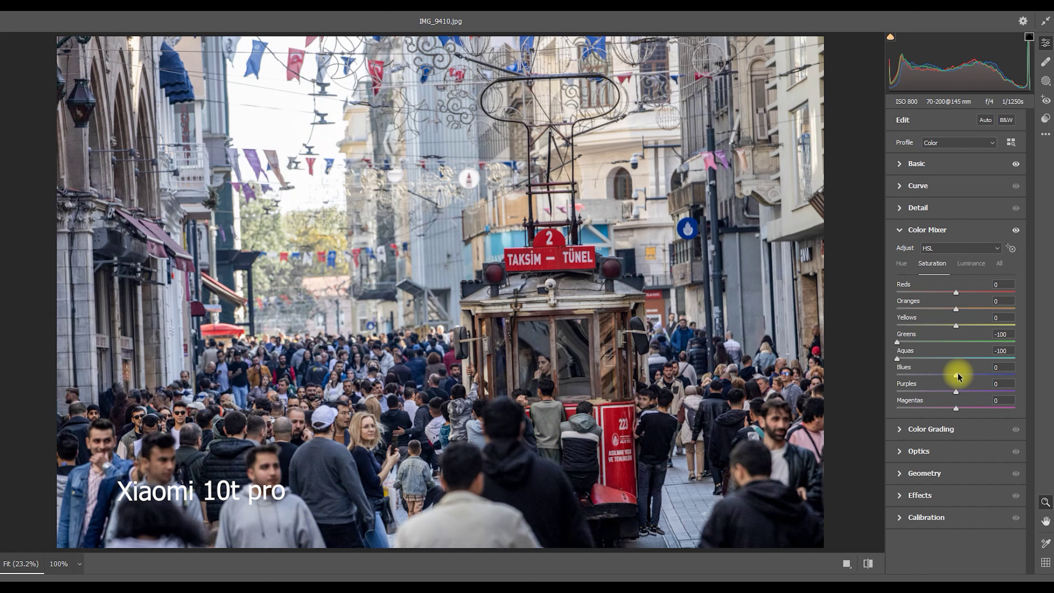
drag(955, 375, 863, 376)
drag(956, 392, 860, 399)
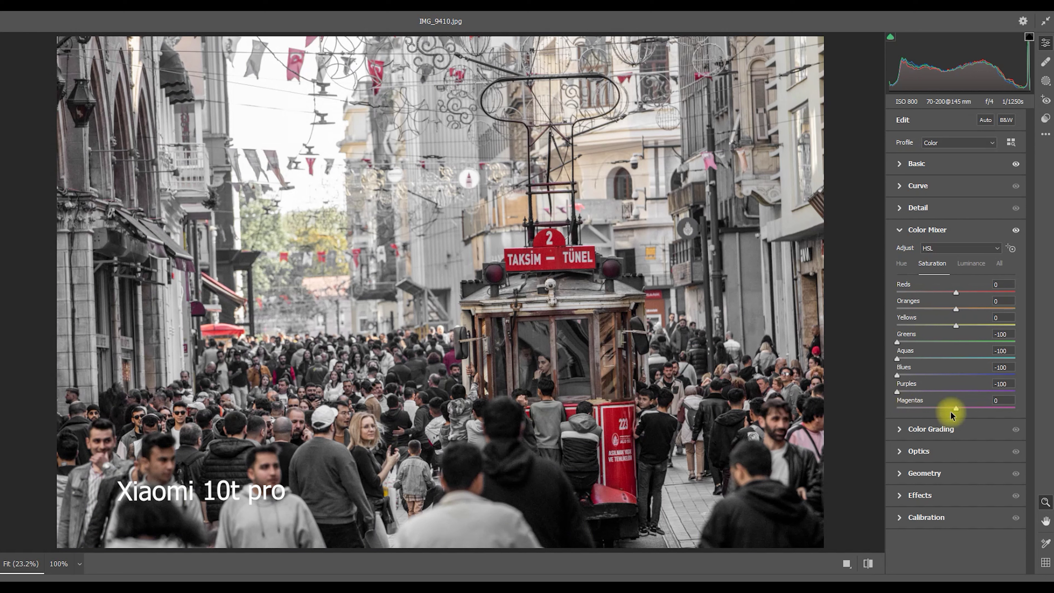
drag(956, 408, 855, 410)
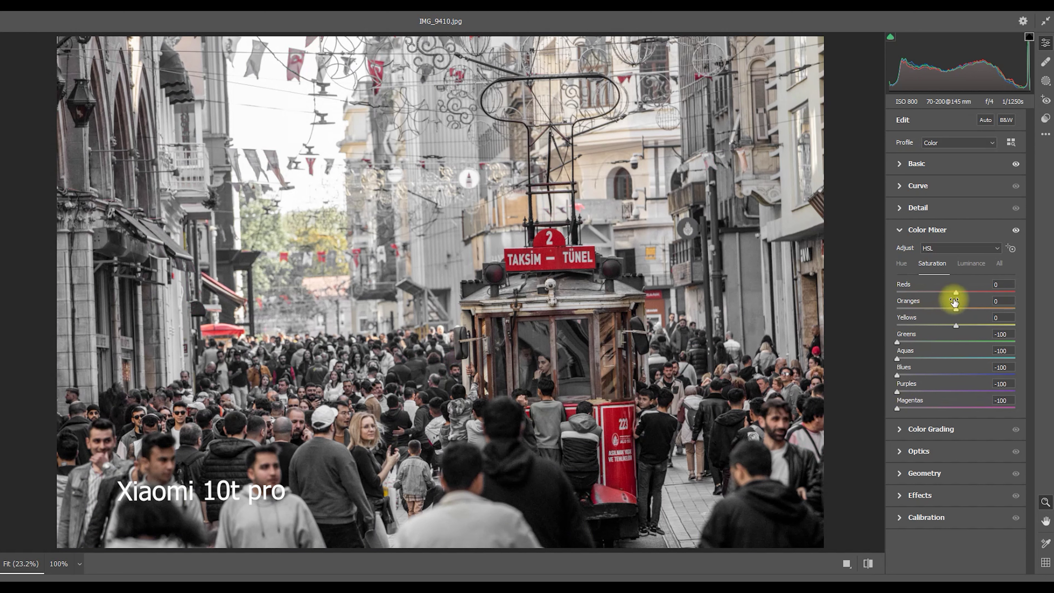
mouse_move(955, 294)
mouse_down()
mouse_move(887, 286)
mouse_move(953, 285)
mouse_move(958, 298)
mouse_move(879, 311)
mouse_up()
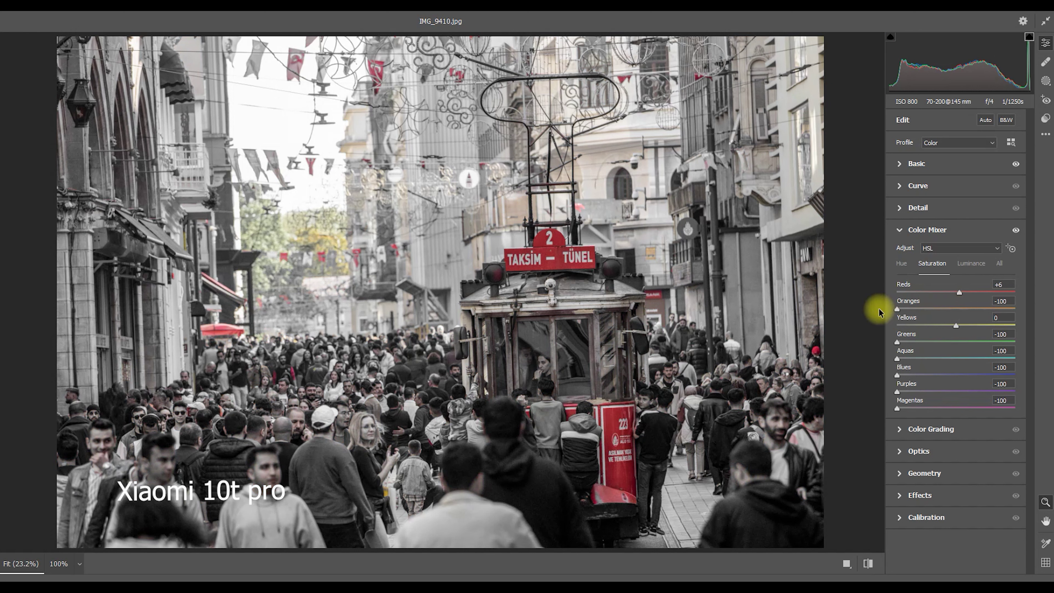
mouse_move(956, 324)
mouse_down()
mouse_move(894, 319)
mouse_move(974, 318)
mouse_move(904, 316)
mouse_move(951, 326)
mouse_up()
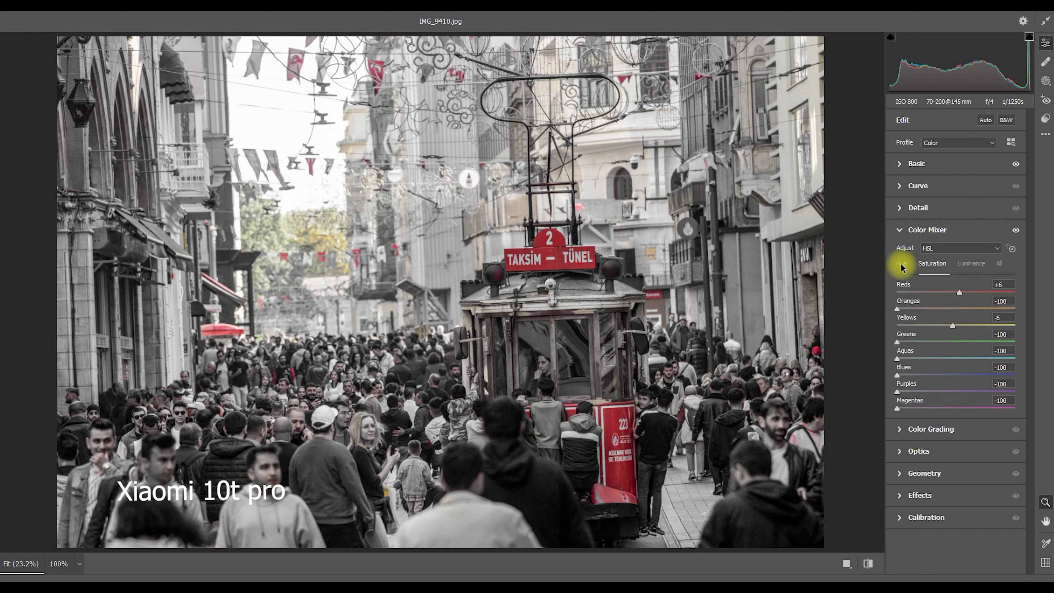
click(901, 231)
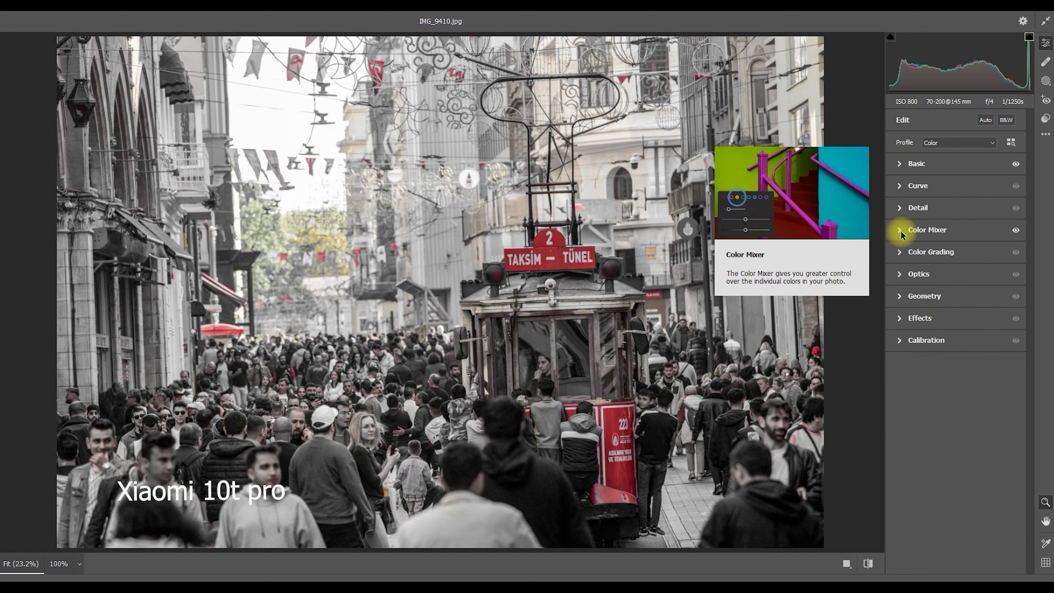
- Lower exposure, set Dehaze +36, Highlights -63 and Whites +11, and apply the Camera Raw edits
click(898, 163)
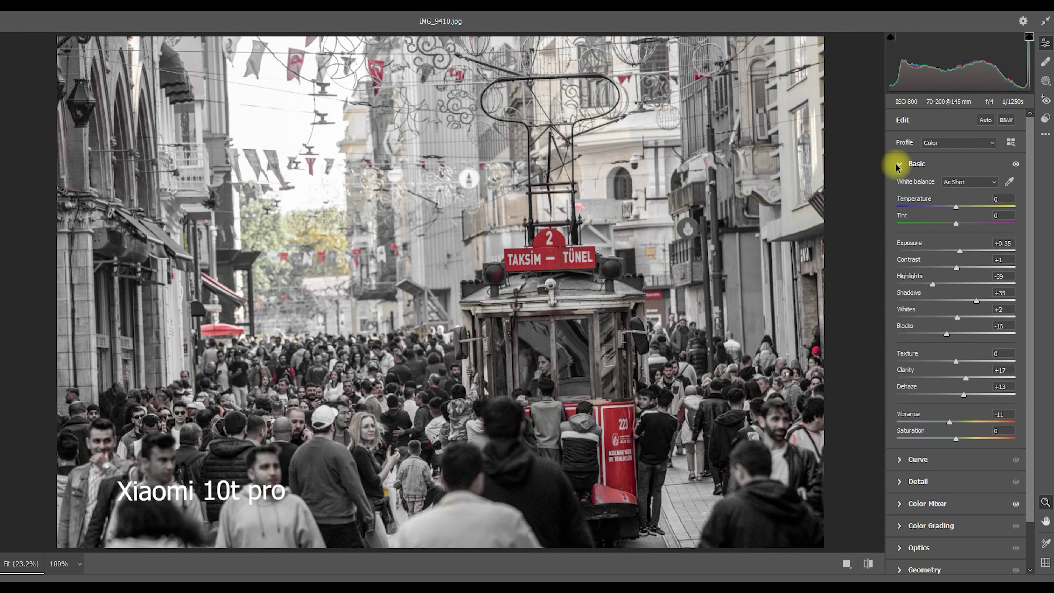
drag(960, 251, 964, 269)
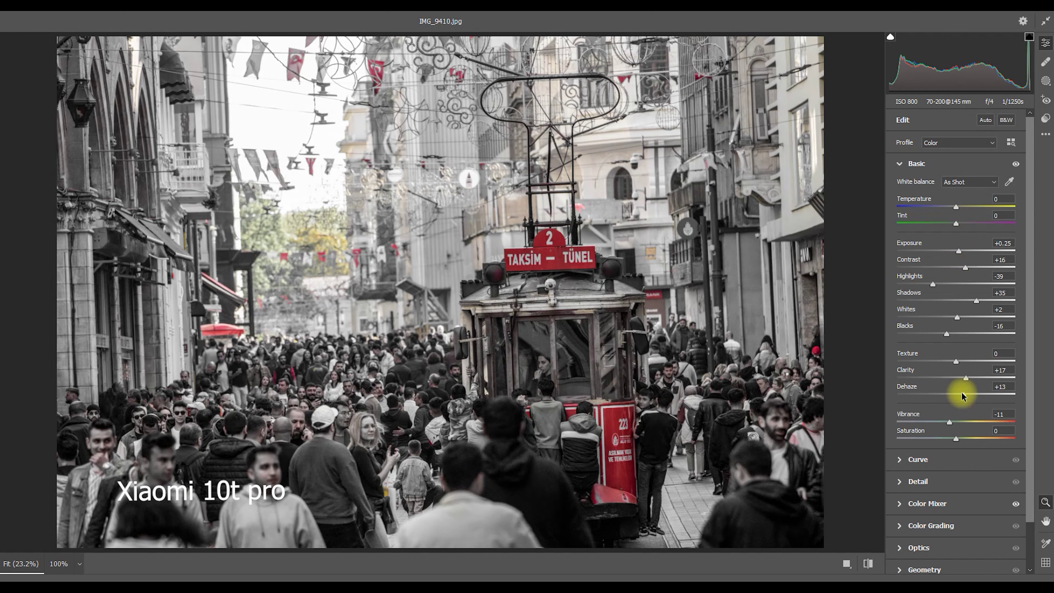
drag(963, 394, 980, 395)
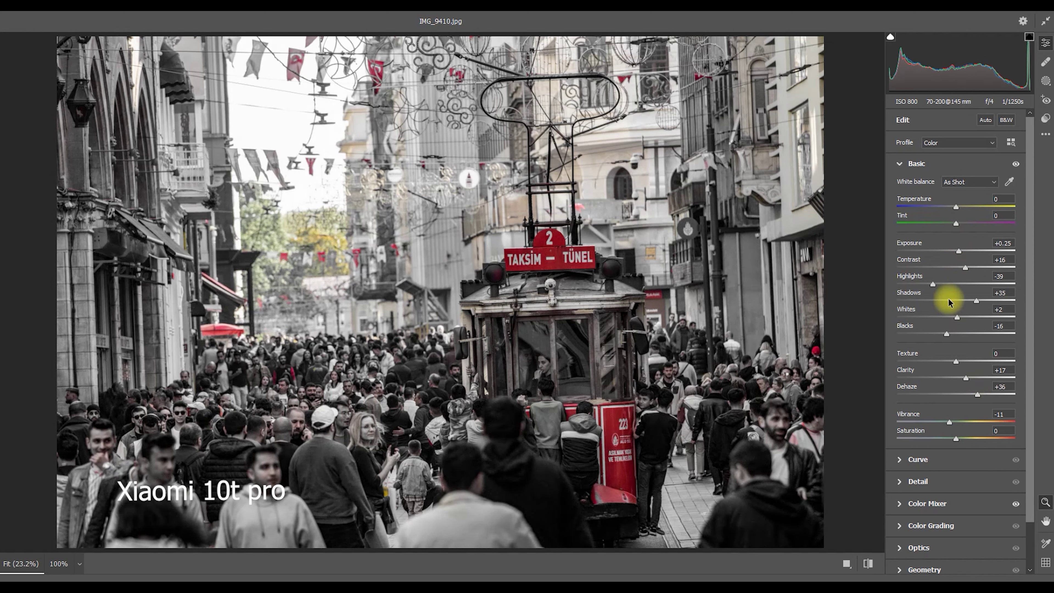
mouse_move(933, 284)
mouse_down()
mouse_move(916, 285)
mouse_move(936, 303)
mouse_move(986, 303)
mouse_move(963, 302)
mouse_move(983, 301)
mouse_move(971, 301)
mouse_move(973, 318)
mouse_move(913, 317)
mouse_move(954, 319)
mouse_up()
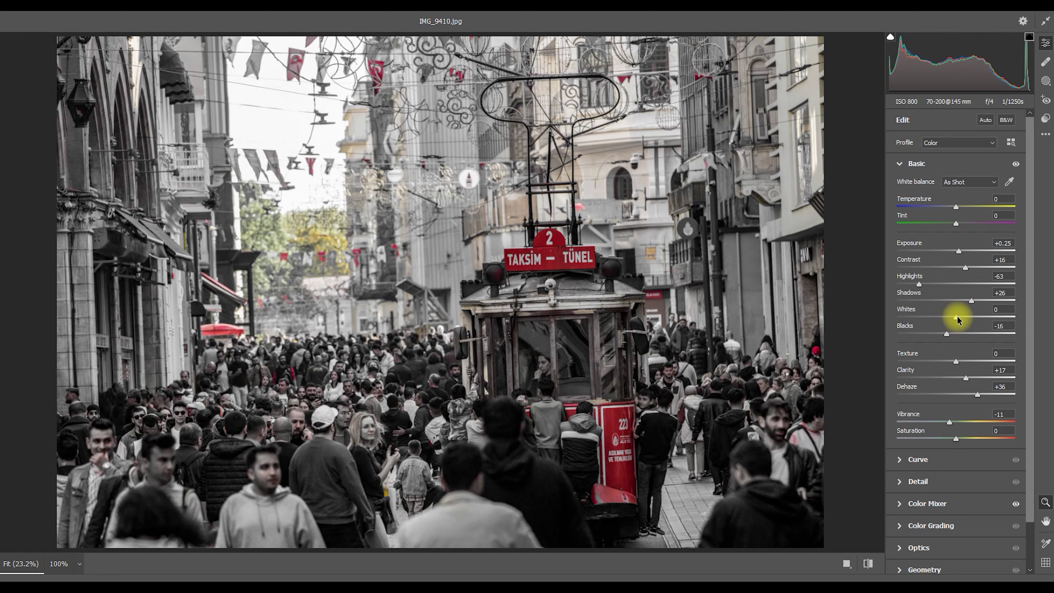
drag(956, 319, 963, 316)
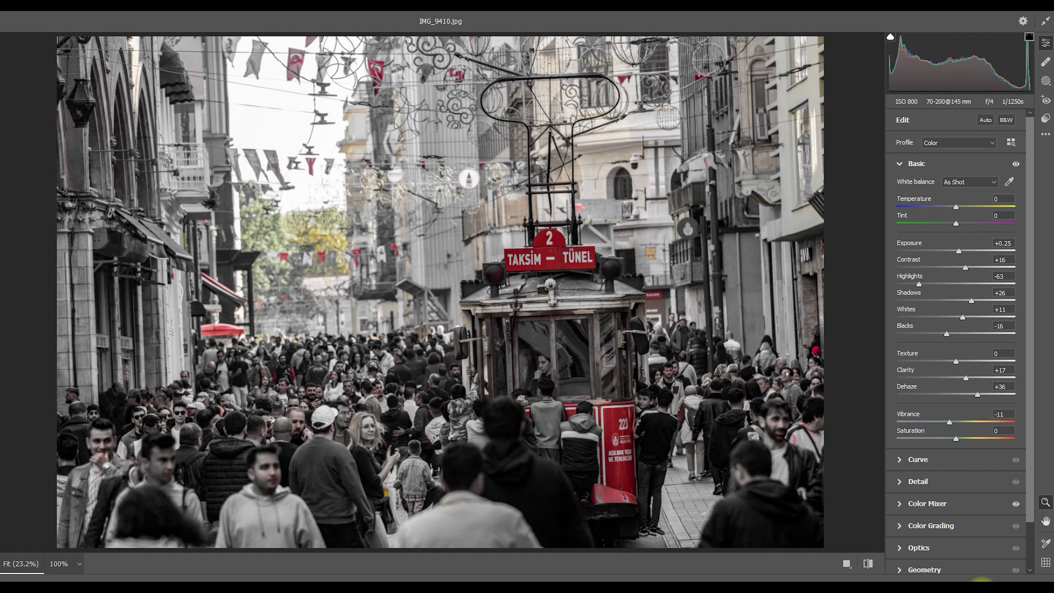
click(981, 579)
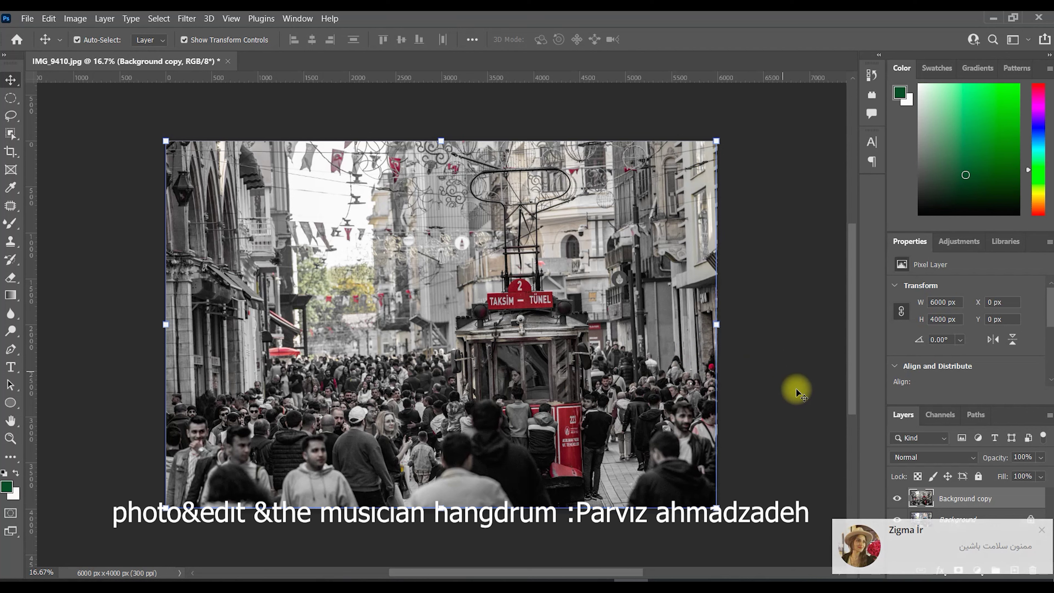
- Replace the grey sky with a light-cloud Blue Skies preset using Sky Replacement
click(1040, 531)
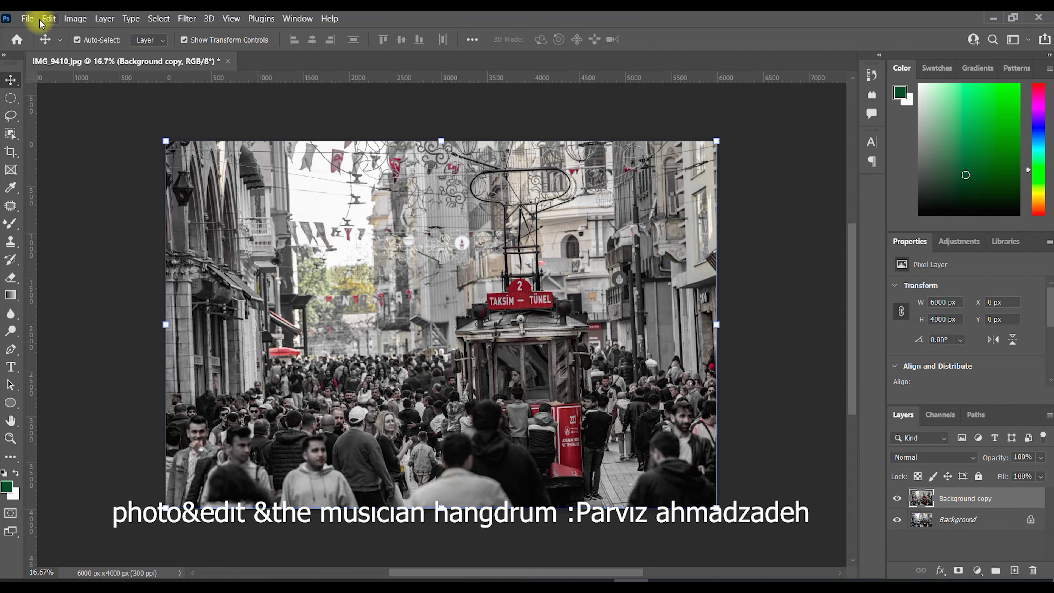
click(68, 19)
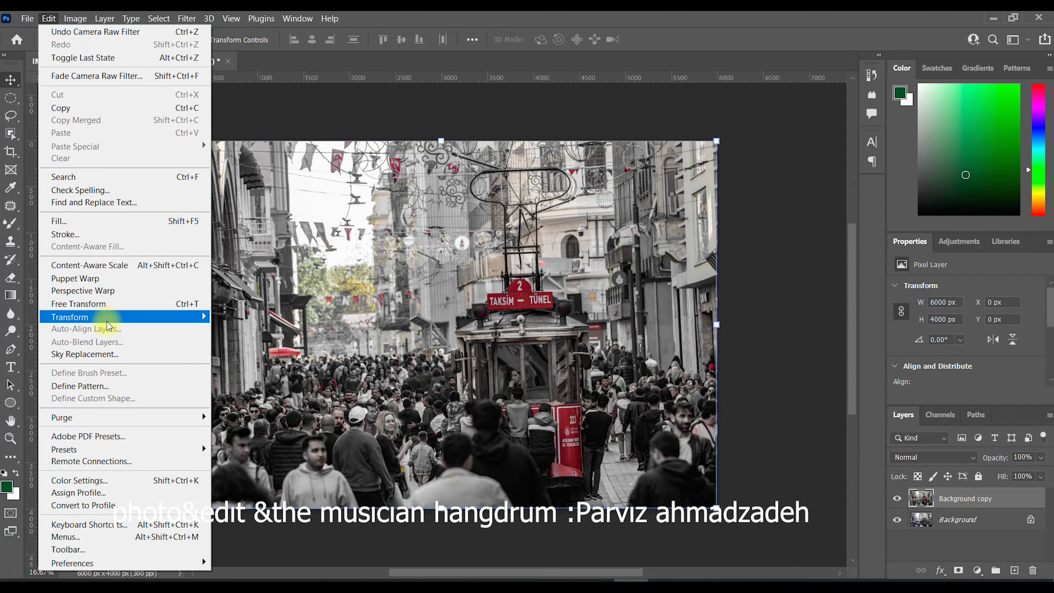
click(151, 355)
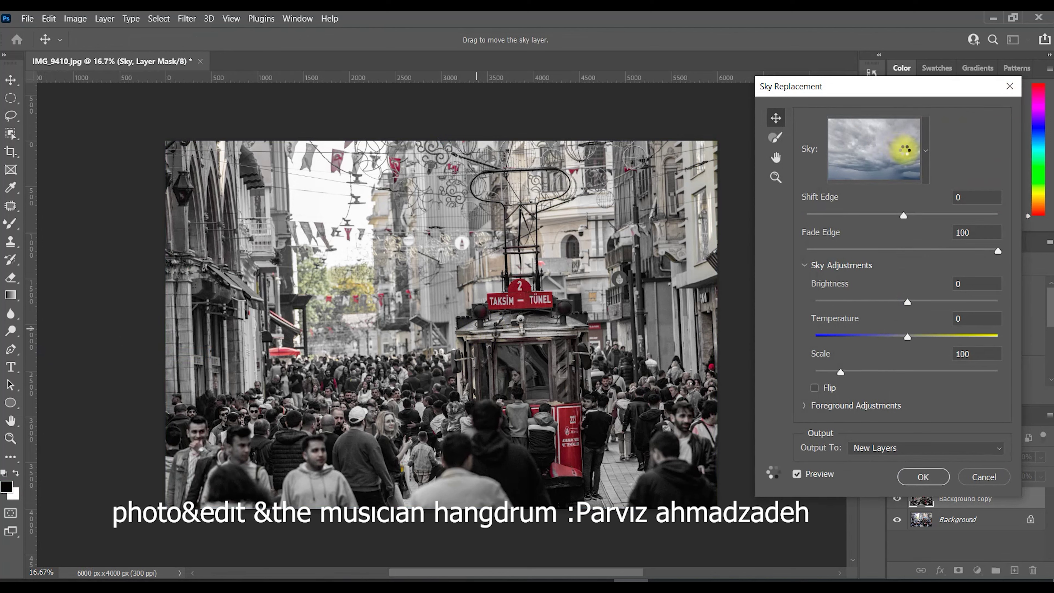
click(922, 152)
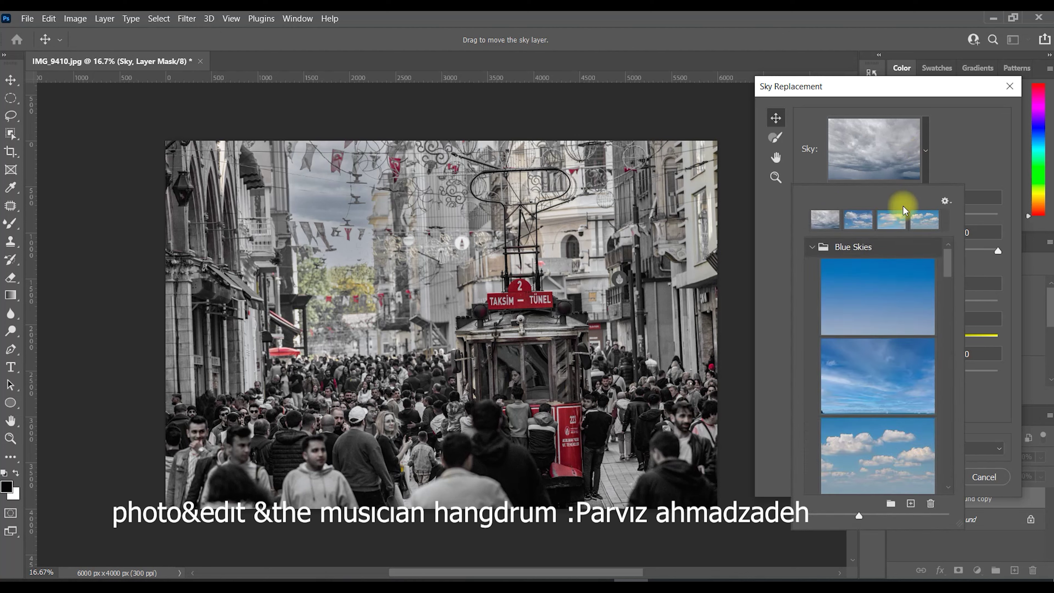
click(878, 398)
click(953, 130)
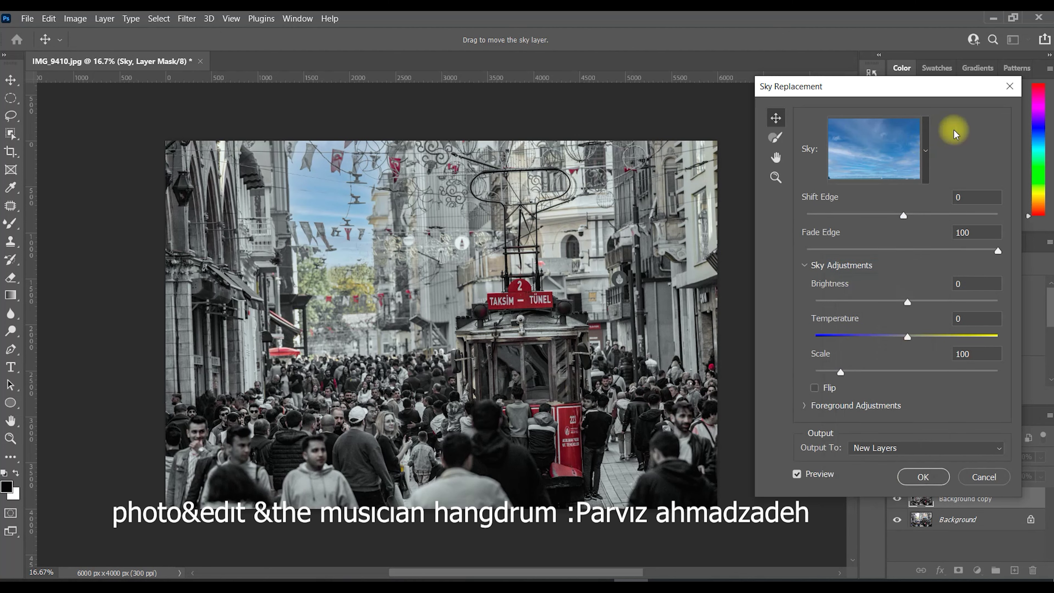
click(910, 476)
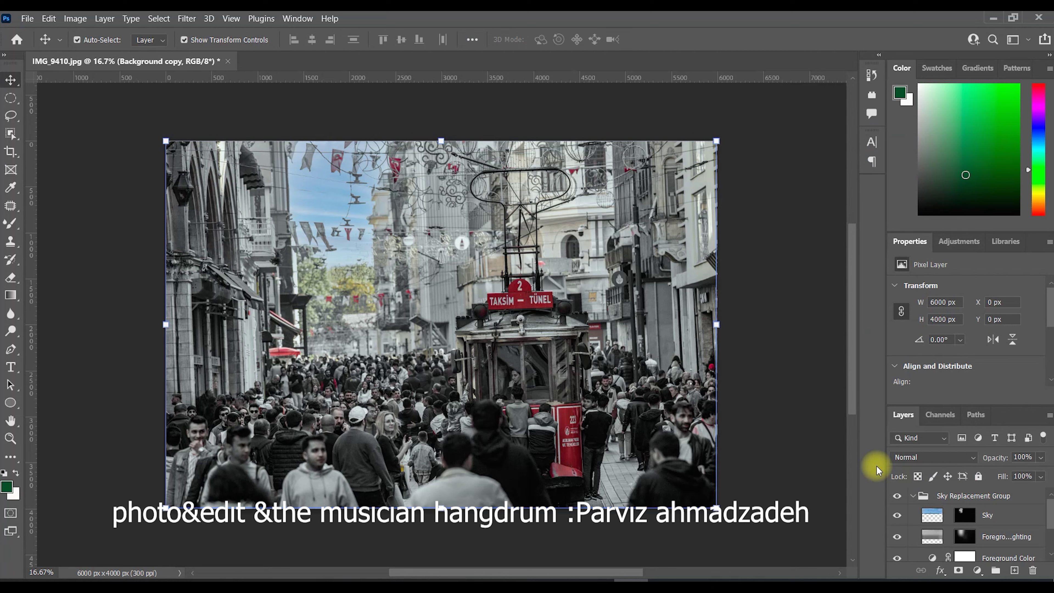
click(785, 286)
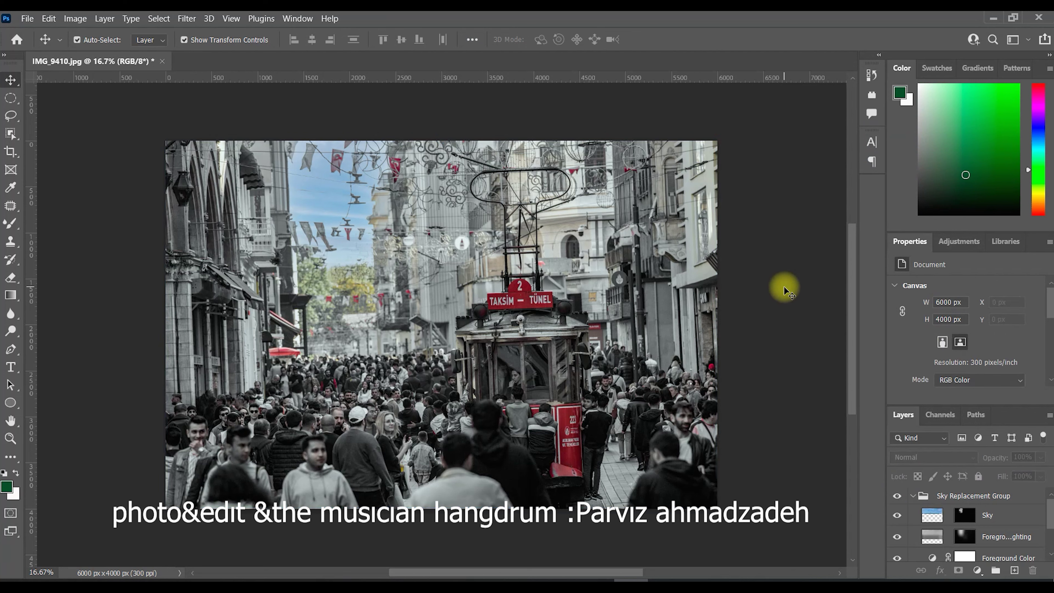
- Select the Background copy layer in the Layers panel and show the Filter menu
click(612, 243)
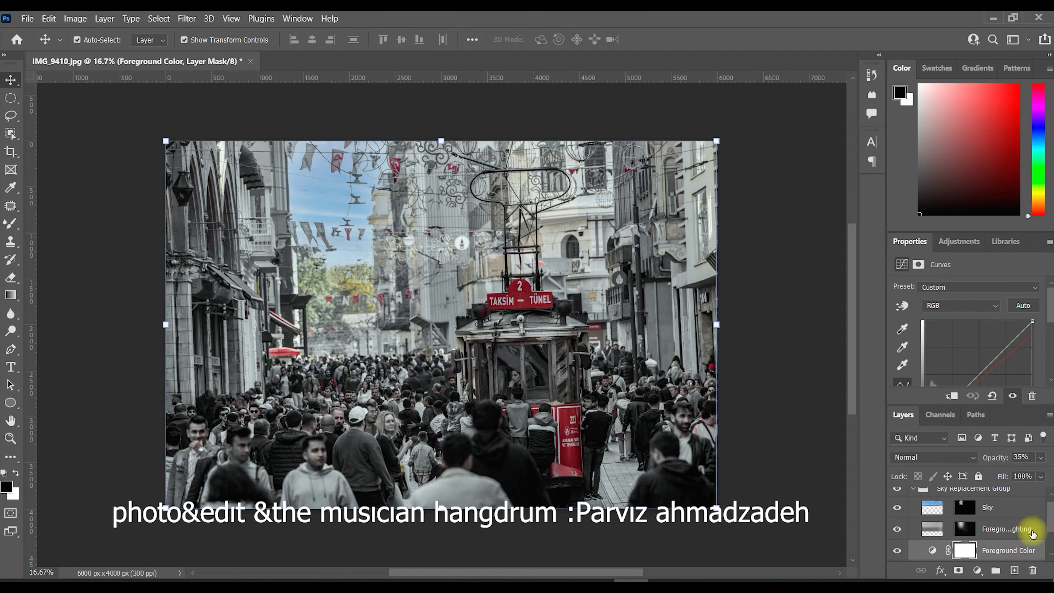
scroll(1032, 536, down, 2)
click(1001, 543)
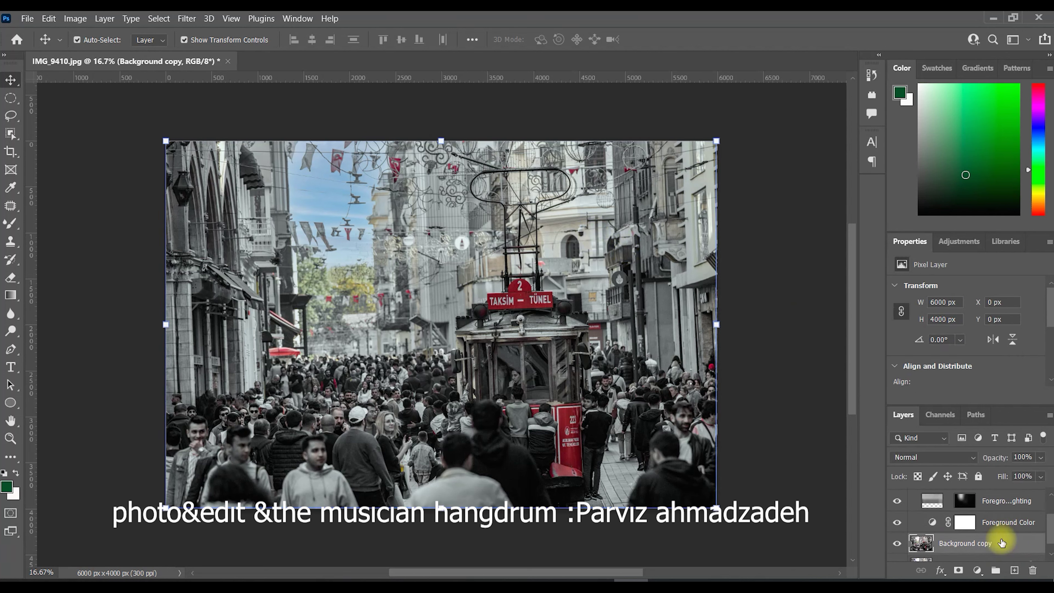
click(182, 19)
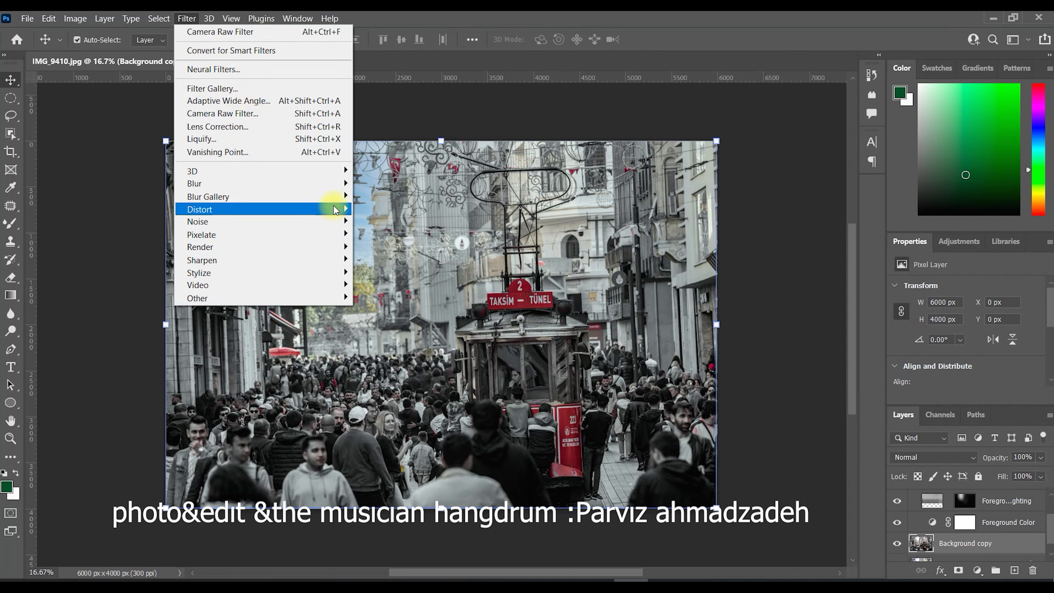
- Reopen Camera Raw and set Clarity +15, Highlights -52, Shadows +20 and Contrast +12
click(319, 117)
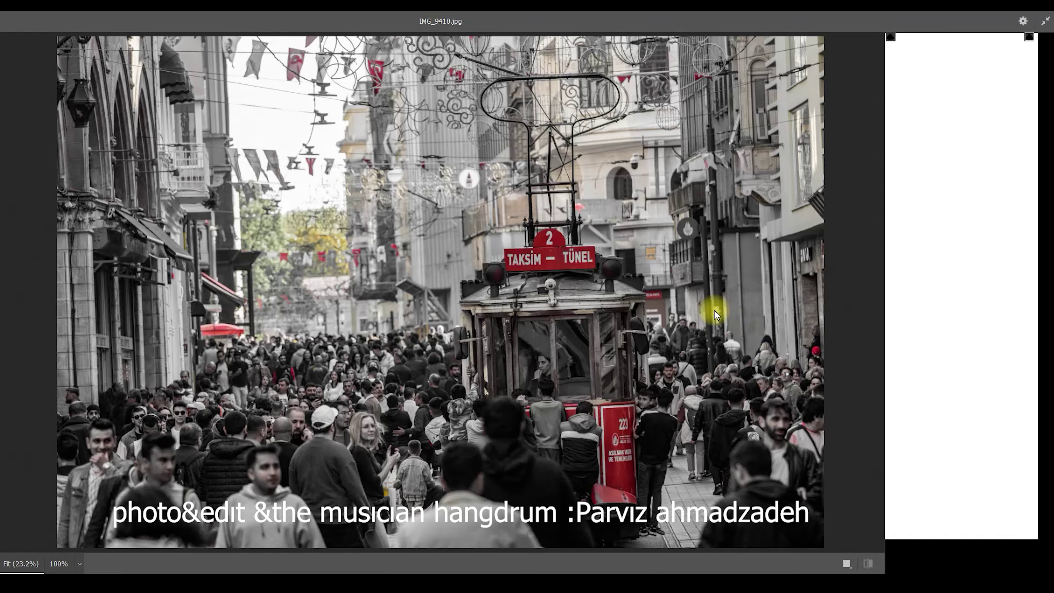
drag(955, 378, 970, 377)
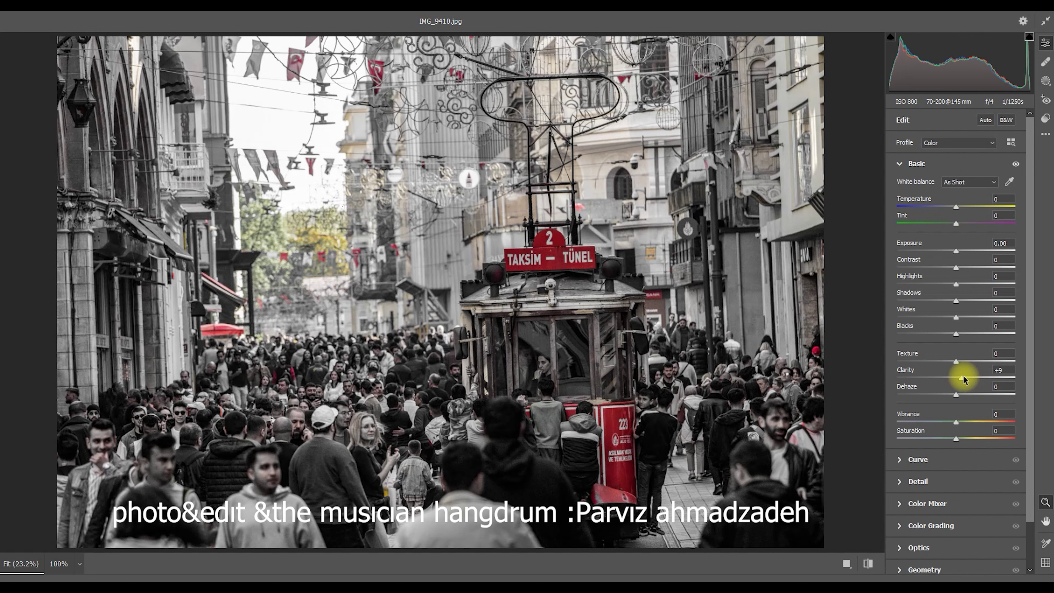
drag(963, 377, 965, 359)
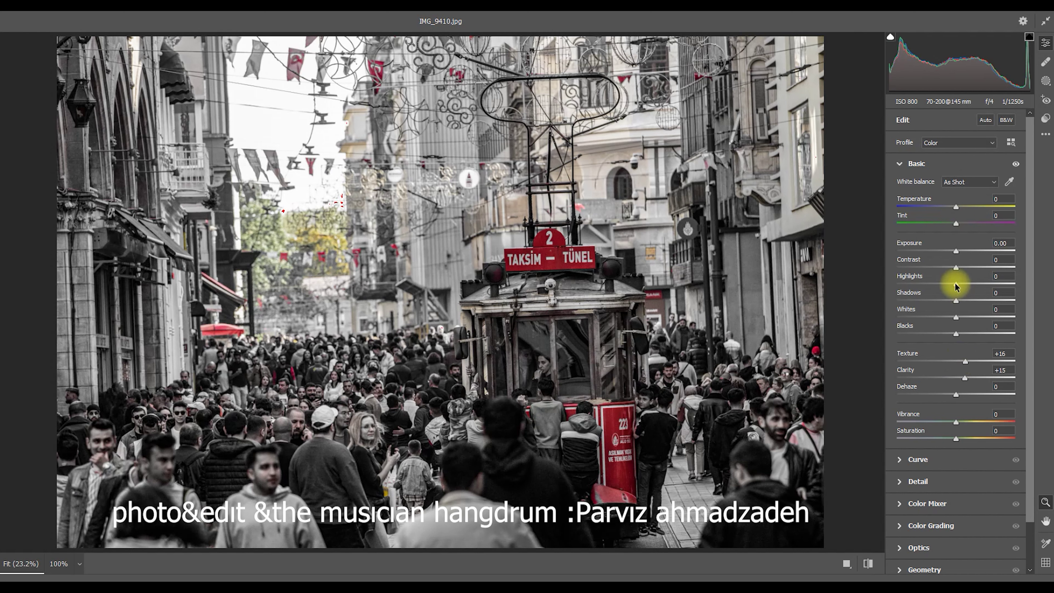
mouse_move(956, 287)
mouse_down()
mouse_move(918, 288)
mouse_move(974, 264)
mouse_move(944, 269)
mouse_move(954, 270)
mouse_up()
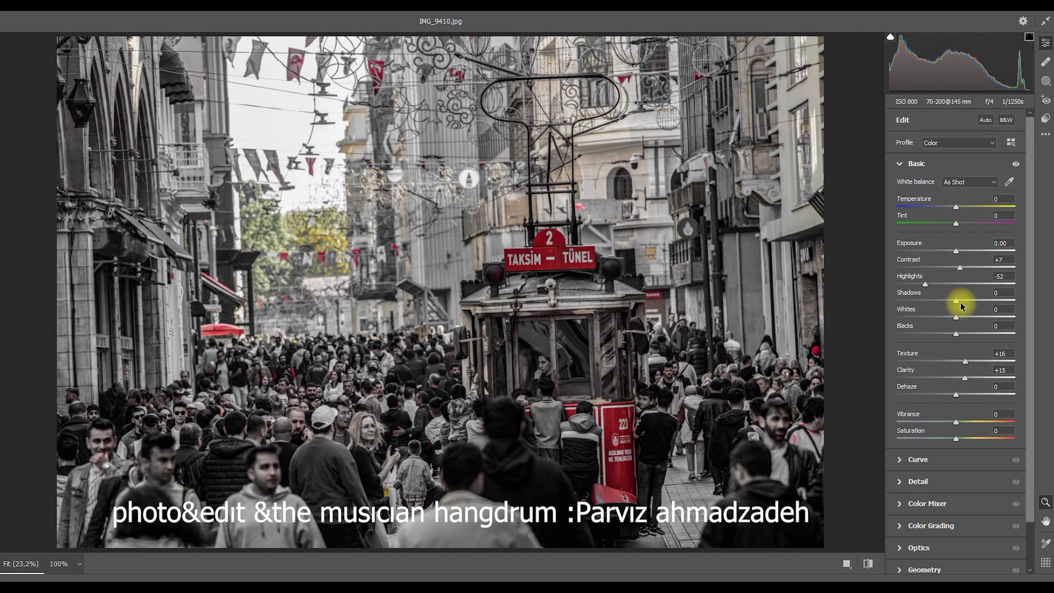
mouse_move(955, 300)
mouse_down()
mouse_move(978, 297)
mouse_move(965, 299)
mouse_move(976, 314)
mouse_move(929, 320)
mouse_move(970, 316)
mouse_move(937, 316)
mouse_move(941, 334)
mouse_move(966, 332)
mouse_up()
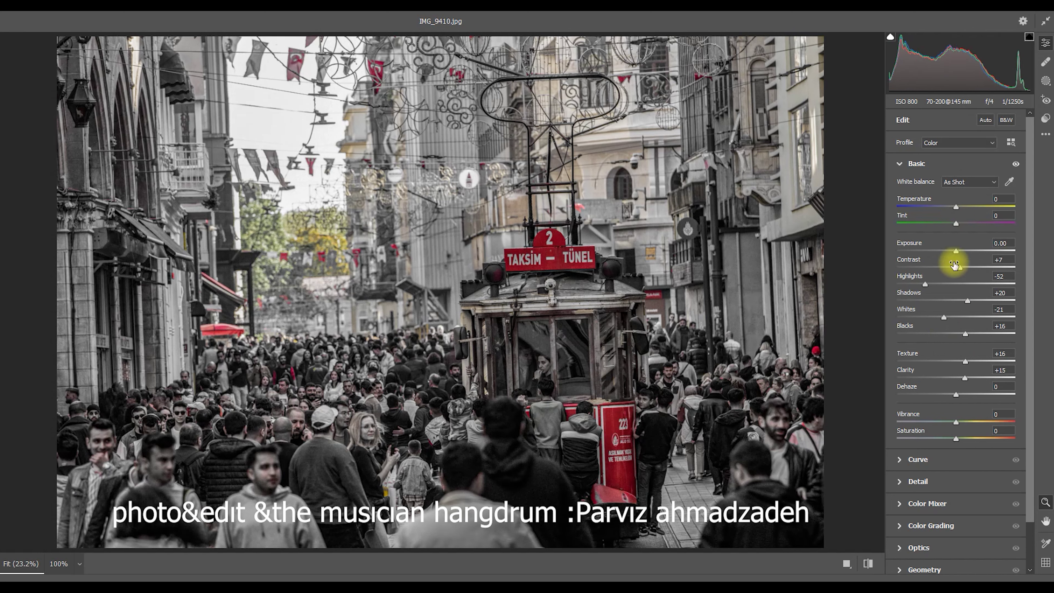
mouse_move(957, 266)
mouse_down()
mouse_move(957, 251)
mouse_move(978, 268)
mouse_move(954, 270)
mouse_move(969, 267)
mouse_move(955, 268)
mouse_move(967, 269)
mouse_move(957, 252)
mouse_up()
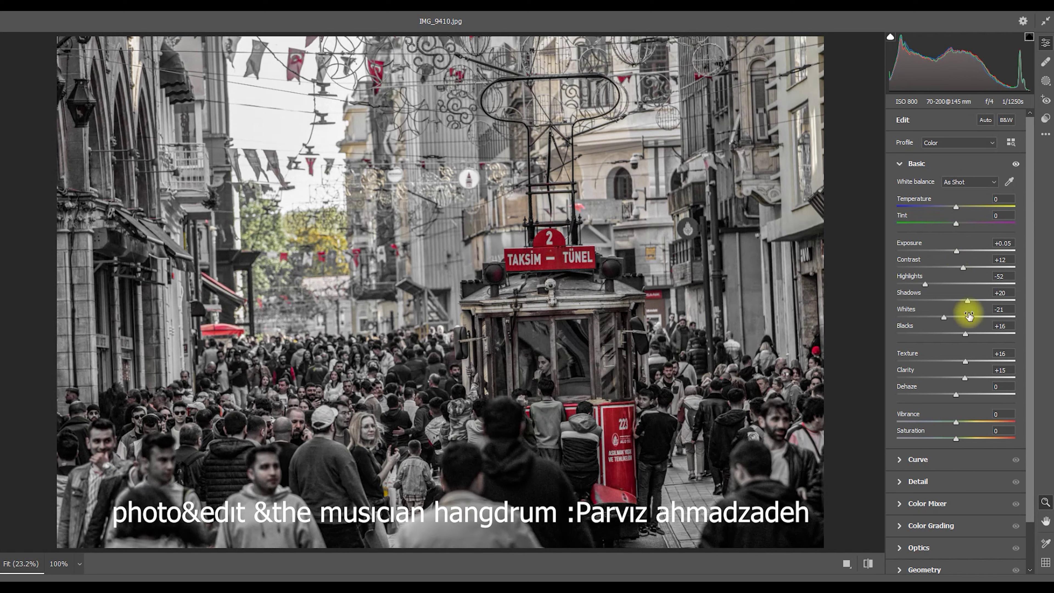
- Set Whites -42 and Texture +14, check detail at 100%, reset Dehaze to 0, and apply
mouse_move(967, 300)
mouse_down()
mouse_move(935, 303)
mouse_move(966, 304)
mouse_move(960, 315)
mouse_move(911, 317)
mouse_move(946, 319)
mouse_move(932, 318)
mouse_move(960, 338)
mouse_up()
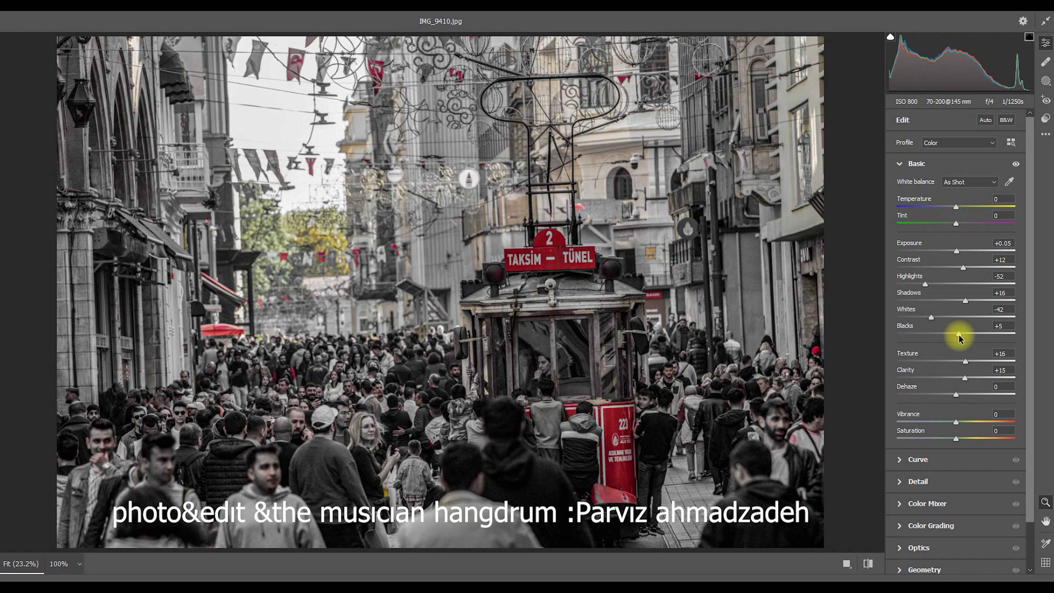
mouse_move(964, 379)
mouse_down()
mouse_move(974, 378)
mouse_move(946, 378)
mouse_move(981, 377)
mouse_move(960, 377)
mouse_move(976, 377)
mouse_move(965, 379)
mouse_move(971, 362)
mouse_move(950, 362)
mouse_move(963, 363)
mouse_up()
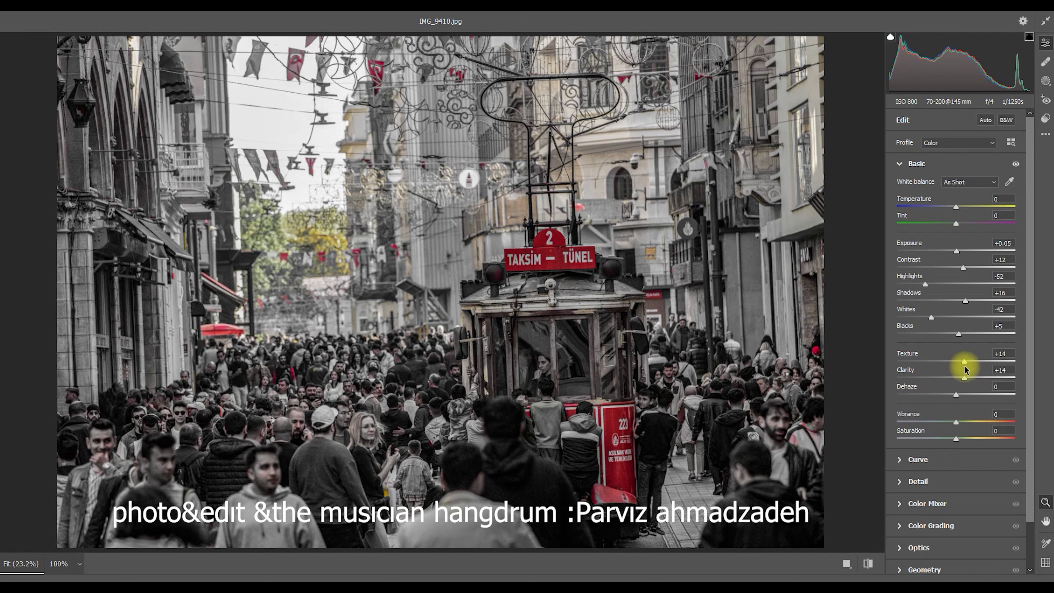
mouse_move(372, 384)
mouse_down()
mouse_move(384, 311)
mouse_move(425, 307)
mouse_move(734, 384)
mouse_up()
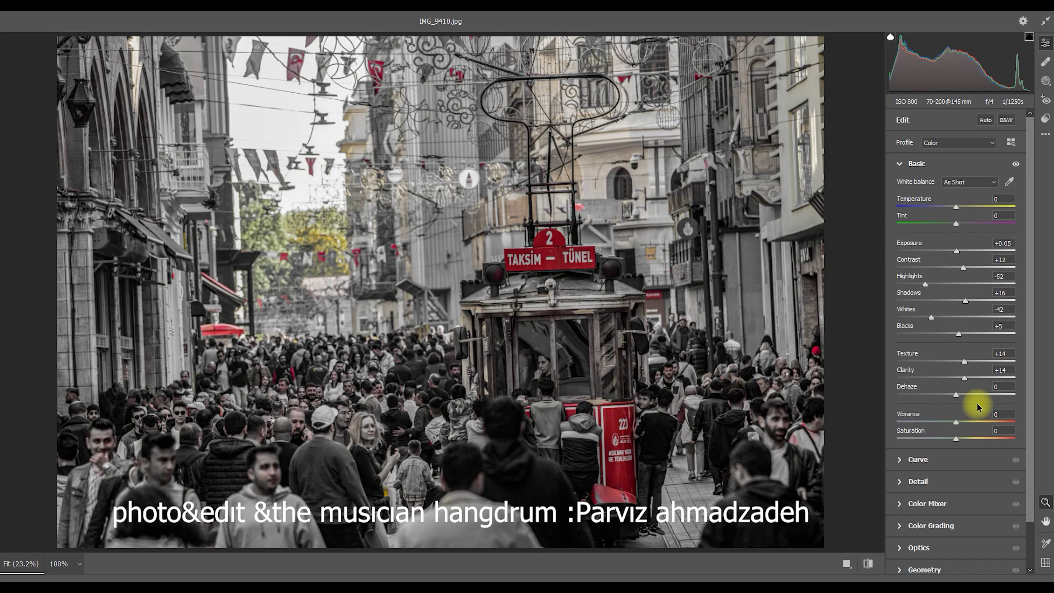
drag(956, 394, 953, 396)
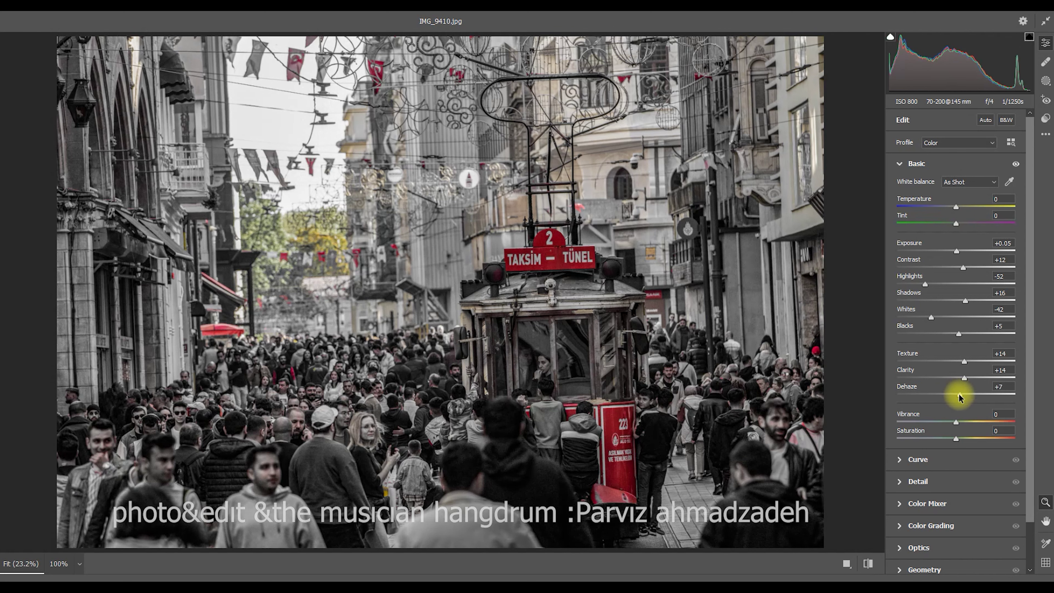
double_click(953, 395)
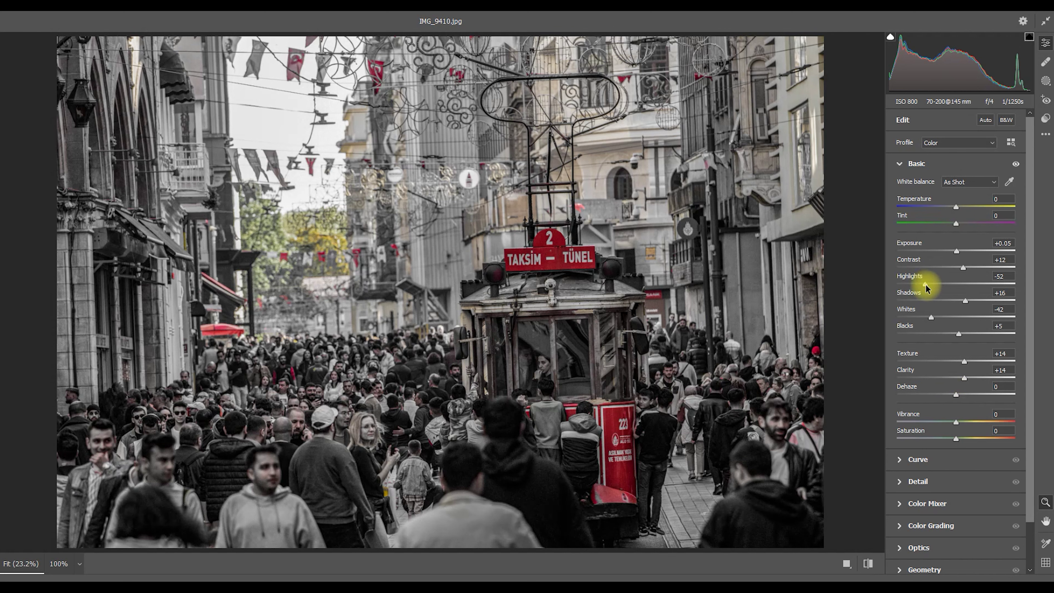
click(941, 568)
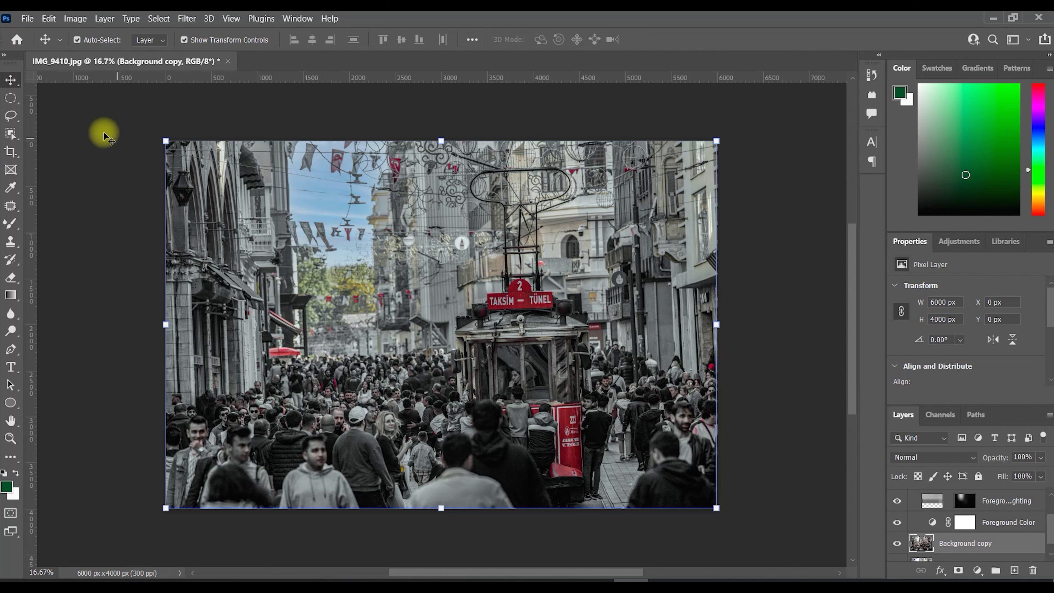
- Select the Sky layer and drag it to fill the area above the street
key(alt+bracketright)
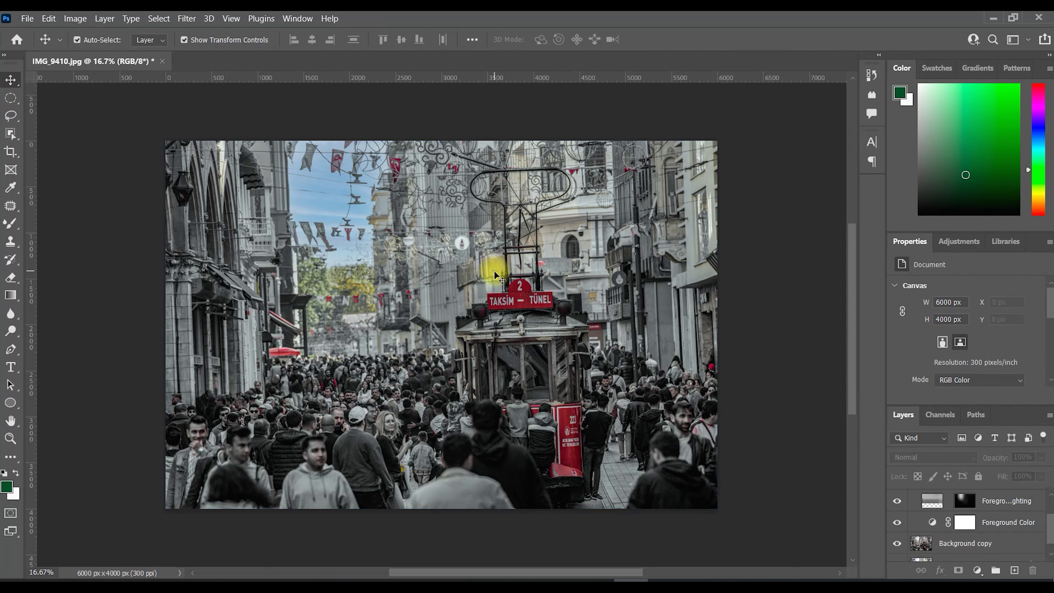
click(345, 223)
click(788, 461)
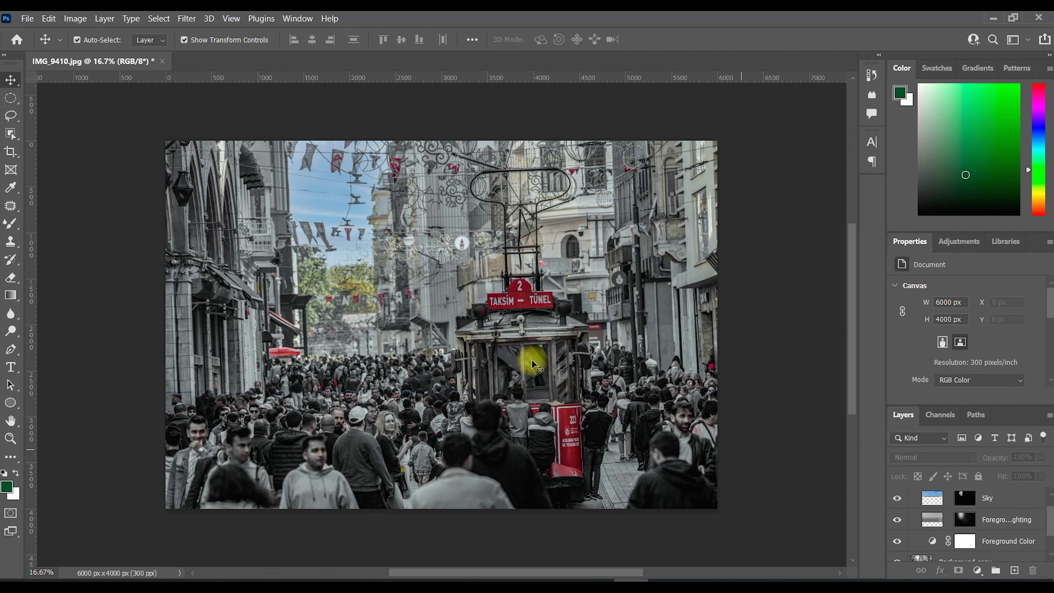
drag(336, 201, 328, 184)
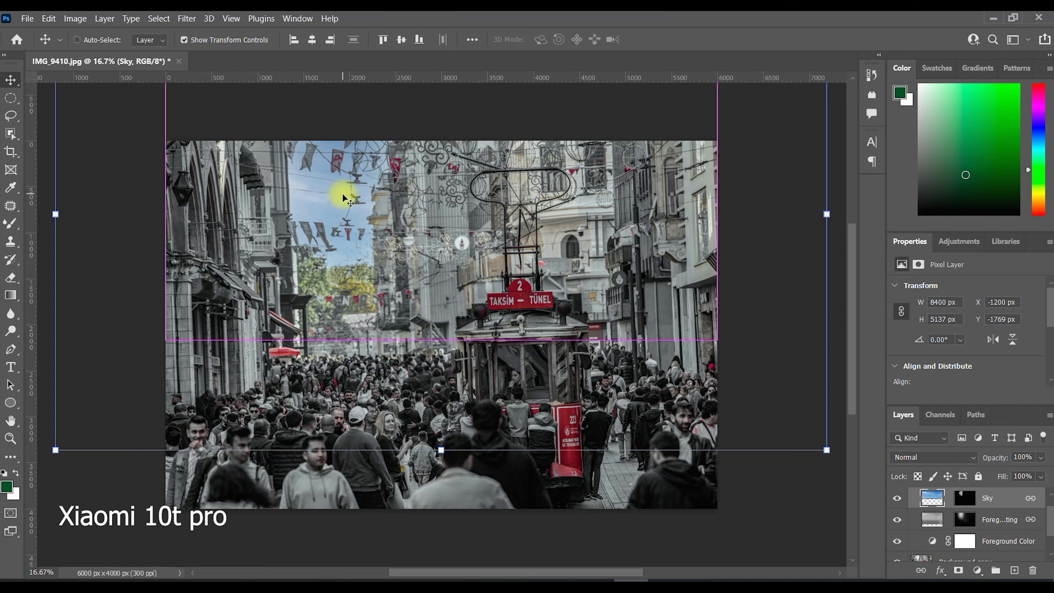
- Darken the Sky layer with a Levels midtone of 0.47, then select the Foreground Color curves layer
key(ctrl+l)
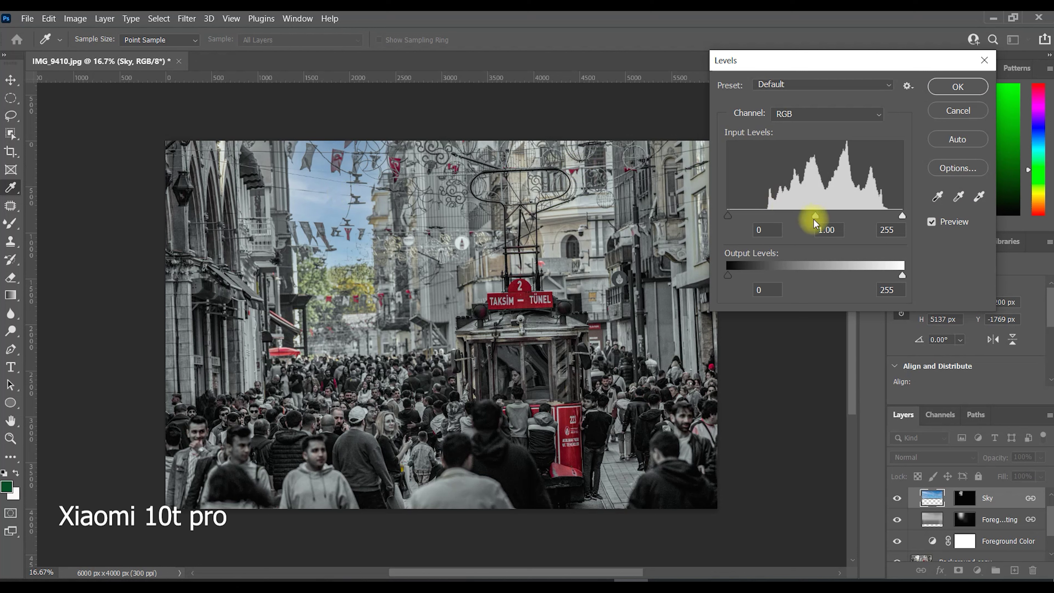
mouse_move(816, 216)
mouse_down()
mouse_move(868, 214)
mouse_move(860, 216)
mouse_up()
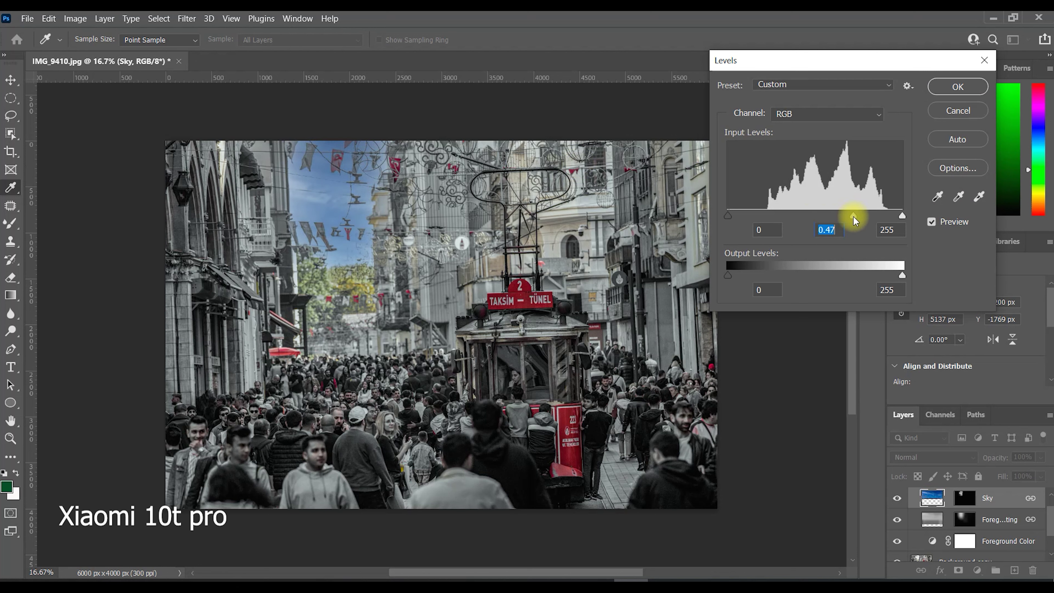
click(954, 87)
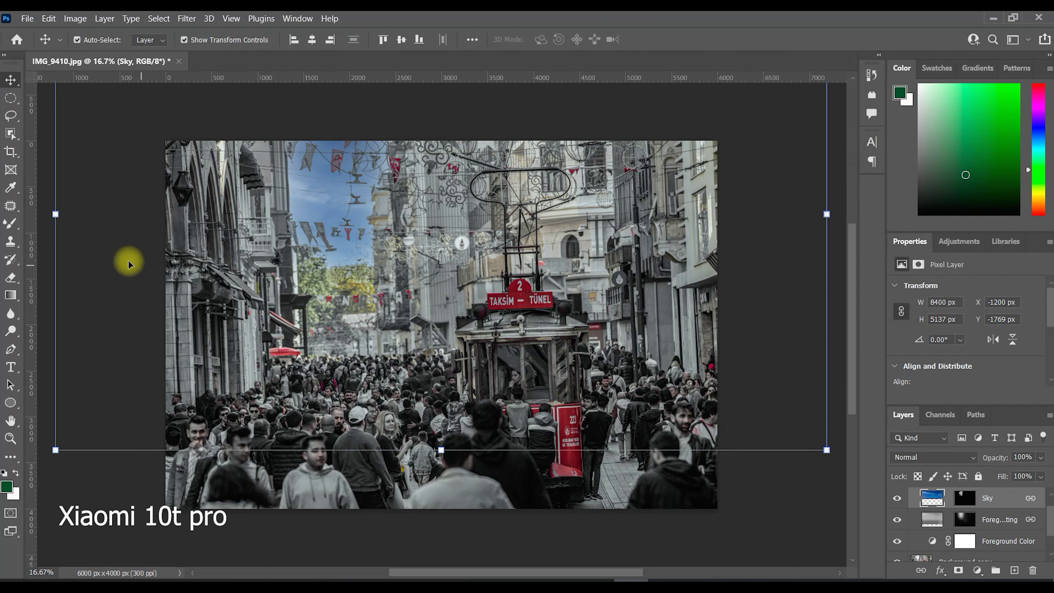
click(110, 247)
click(414, 208)
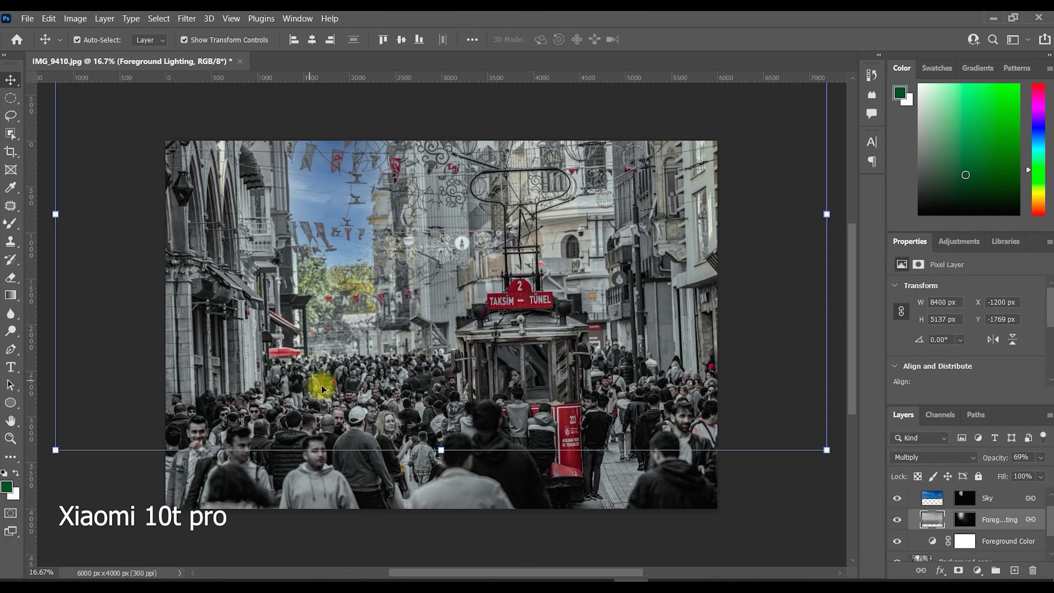
key(alt+bracketleft)
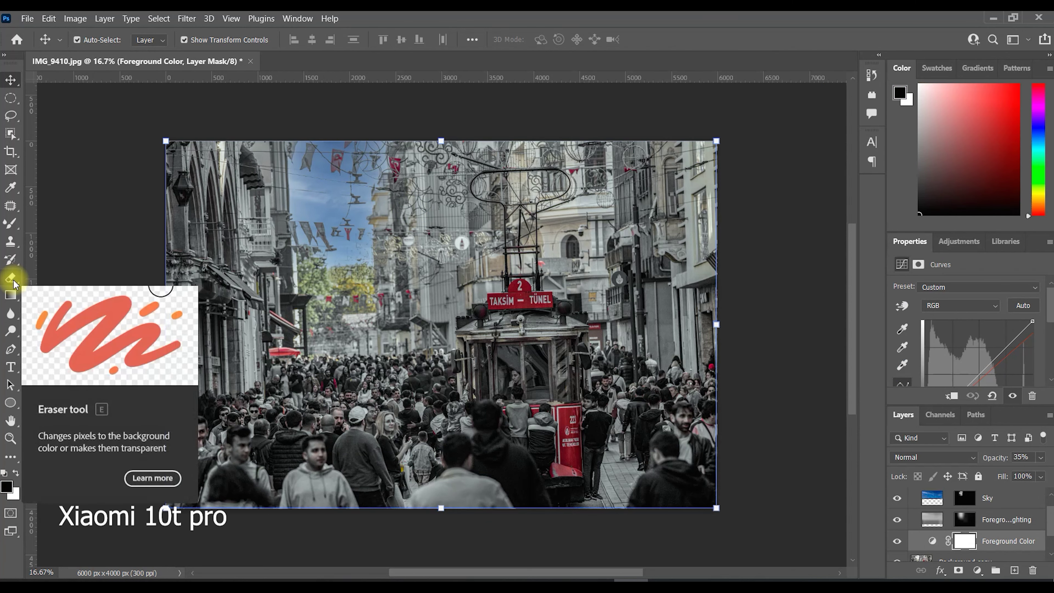
- Blur the Foreground Color mask's sky edges with a 448 px soft brush, then target the layer
click(11, 314)
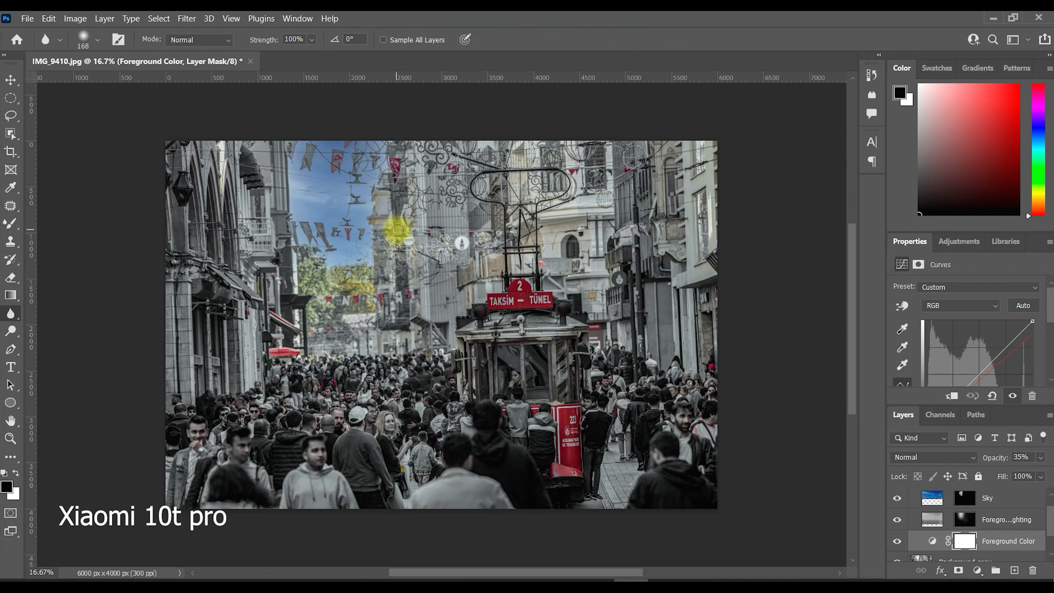
right_click(397, 229)
key(Return)
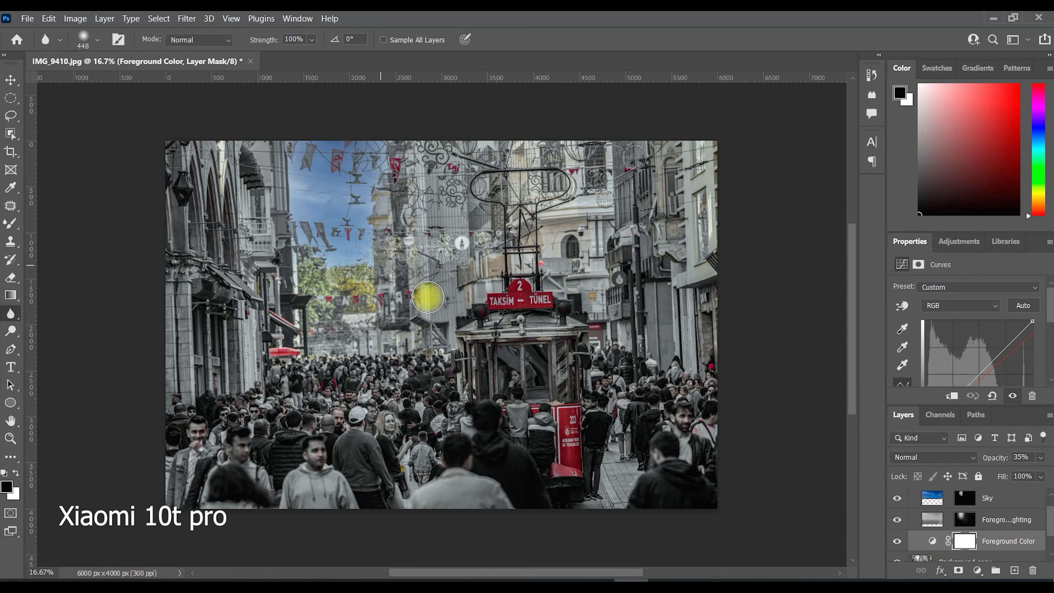
scroll(1016, 521, down, 1)
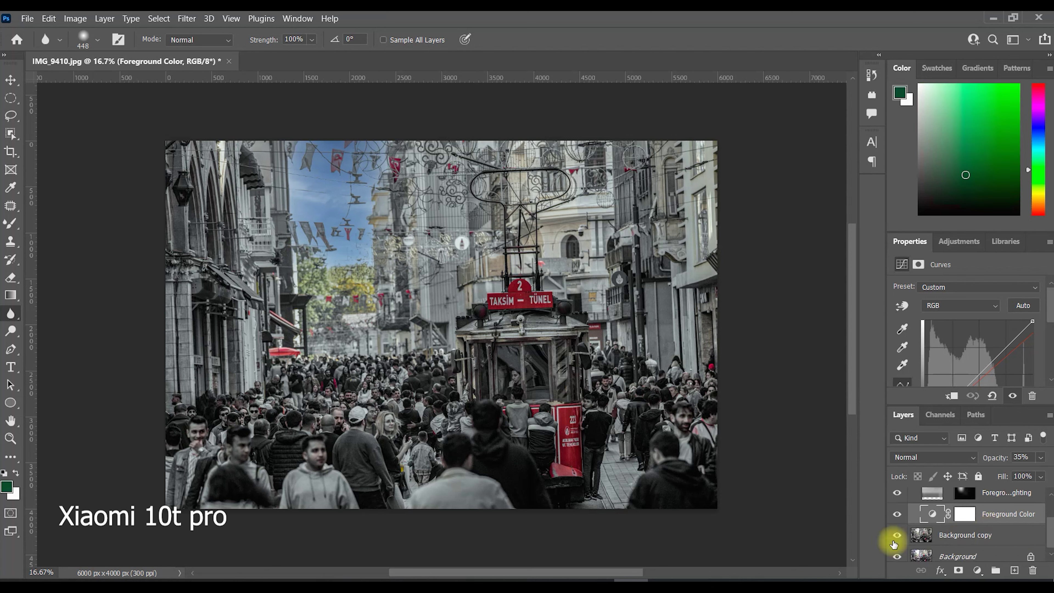
click(930, 515)
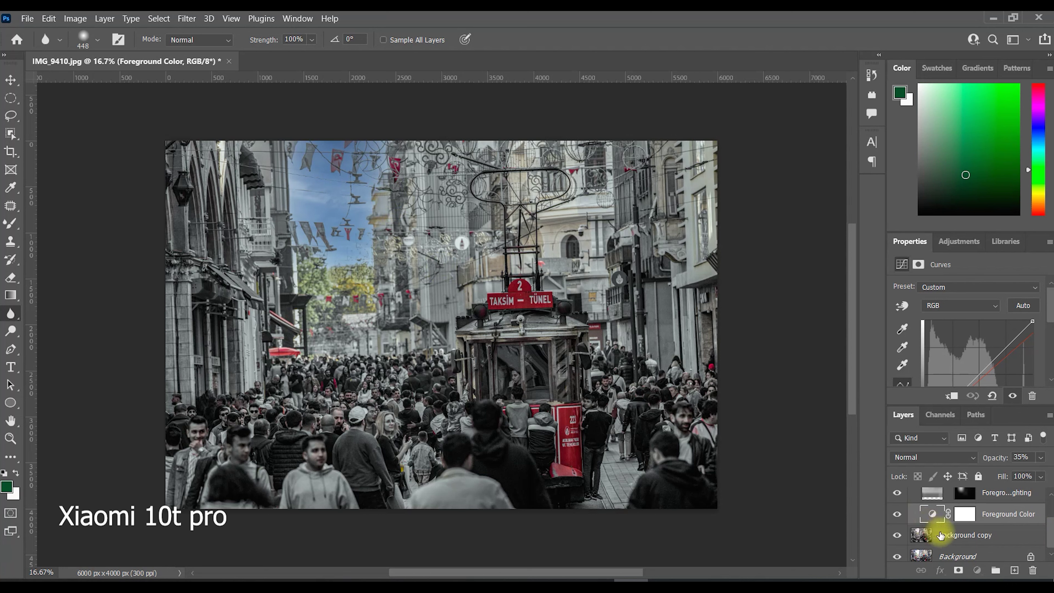
click(939, 535)
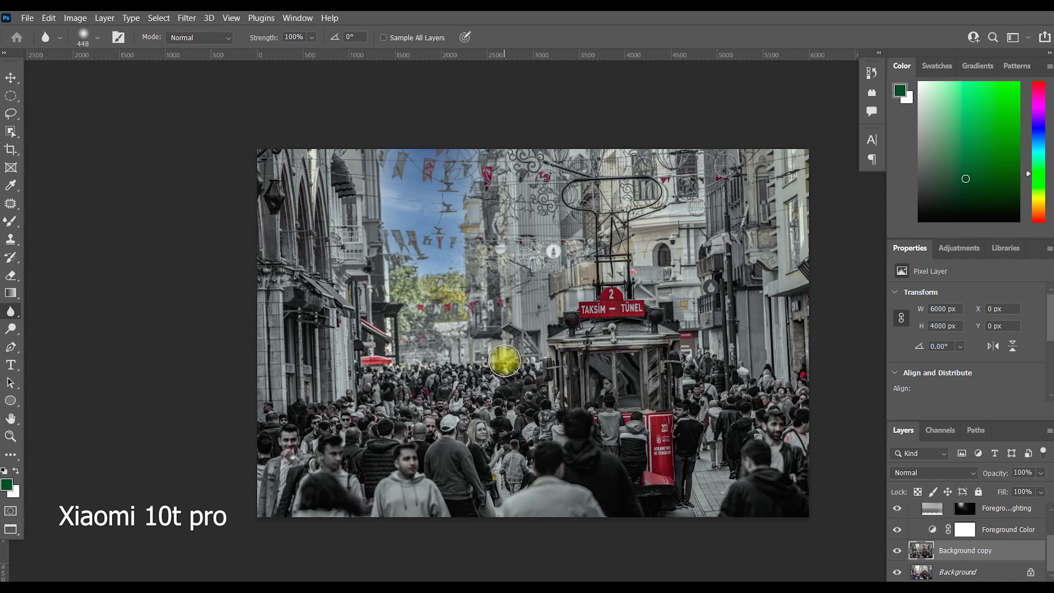
- Switch to full-screen view with panels hidden and zoom in on the tram's front window
key(f)
key(f)
click(568, 353)
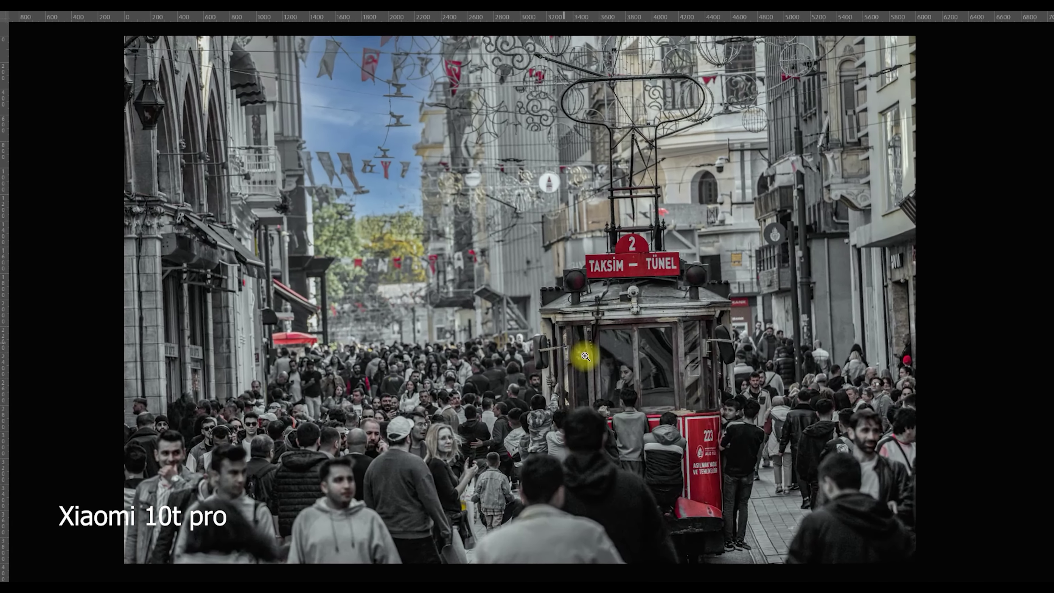
click(585, 356)
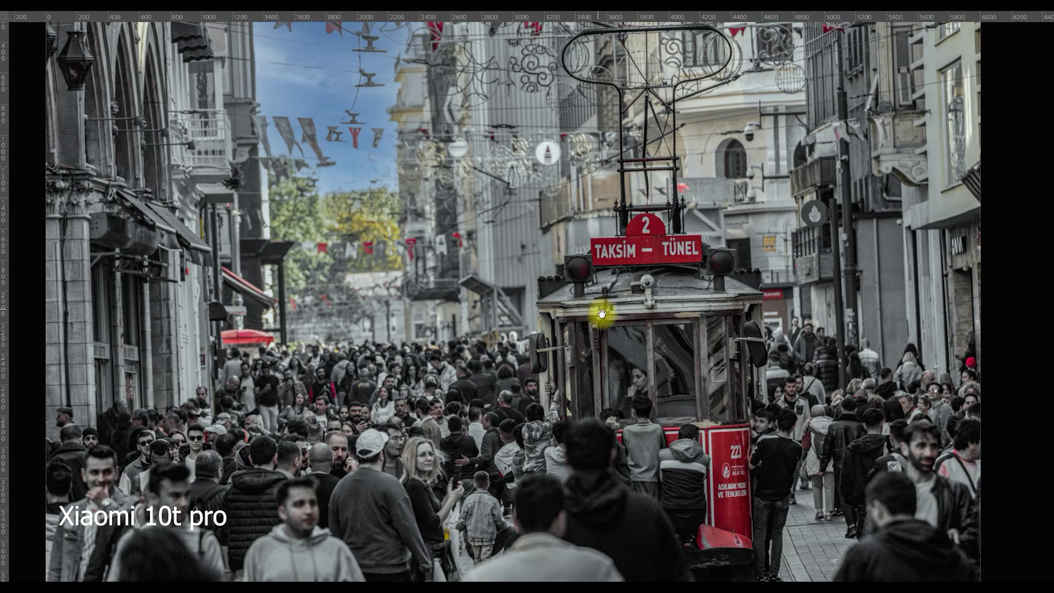
drag(602, 313, 604, 321)
key(b)
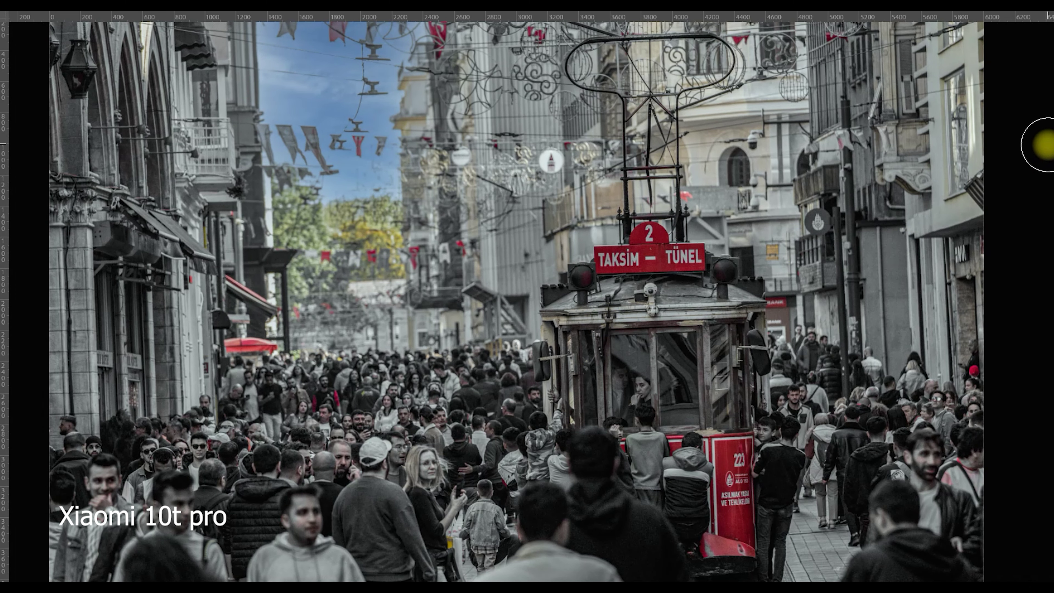
key(z)
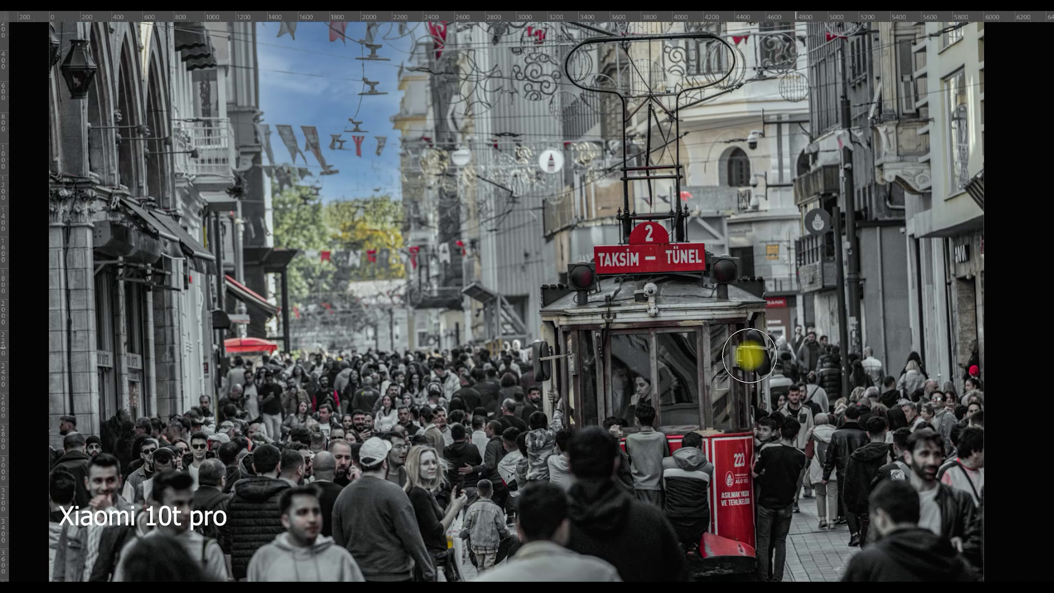
click(664, 411)
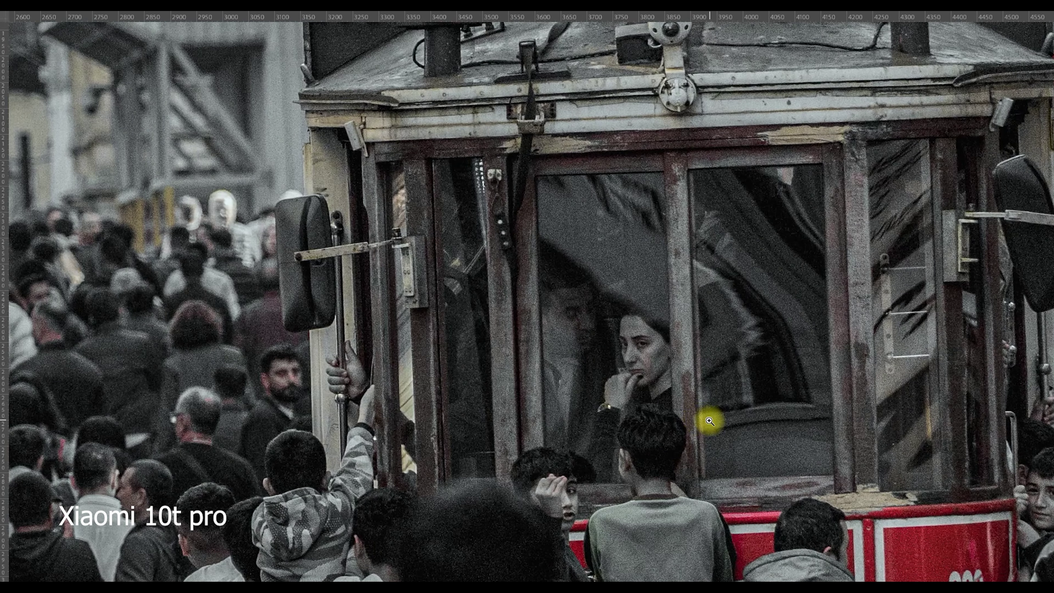
drag(697, 419, 647, 418)
- Pan across the street decorations, TAKSIM – TÜNEL sign, crowd and red tram side panel
drag(557, 149, 614, 152)
drag(638, 367, 588, 217)
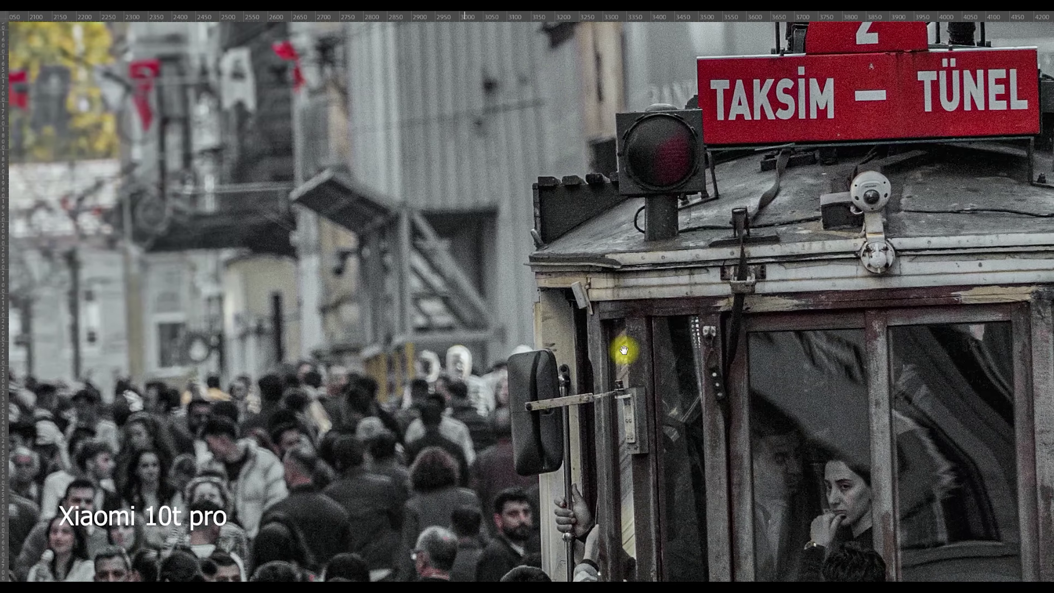
drag(624, 348, 525, 400)
drag(566, 432, 567, 240)
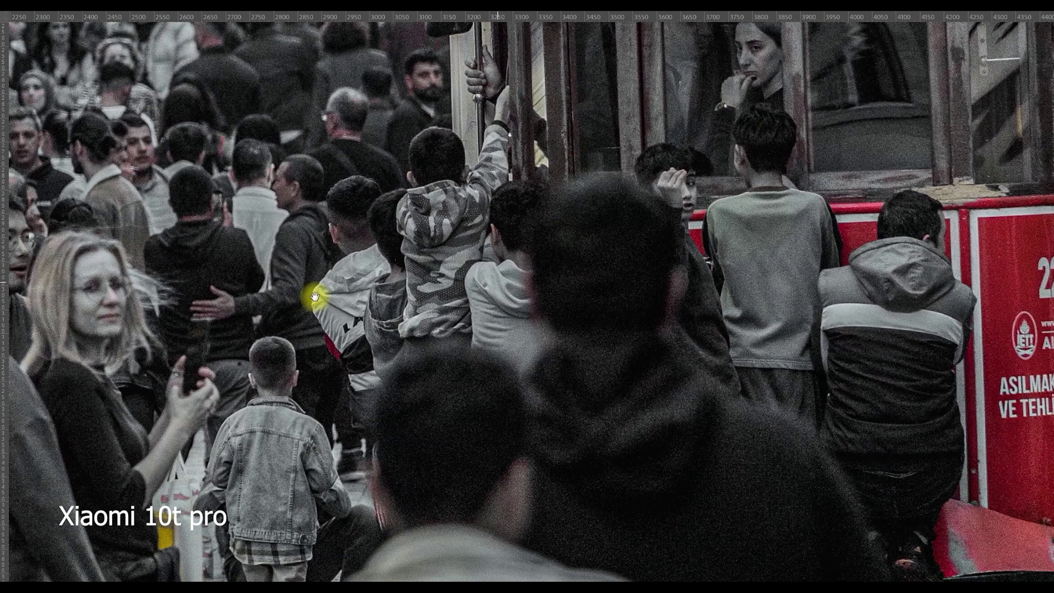
drag(313, 298, 571, 252)
drag(910, 357, 635, 341)
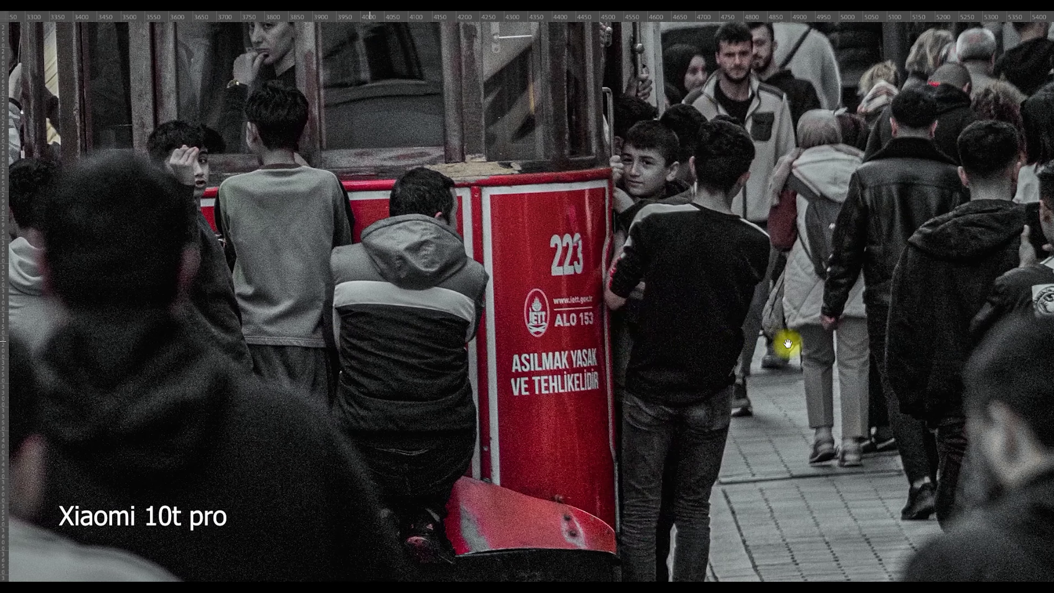
mouse_move(787, 343)
mouse_down()
mouse_move(697, 313)
mouse_move(809, 381)
mouse_up()
mouse_move(624, 413)
mouse_down()
mouse_move(619, 442)
mouse_move(600, 283)
mouse_move(706, 318)
mouse_move(635, 329)
mouse_move(616, 395)
mouse_move(586, 333)
mouse_move(734, 358)
mouse_move(691, 369)
mouse_move(701, 353)
mouse_move(730, 375)
mouse_move(679, 383)
mouse_up()
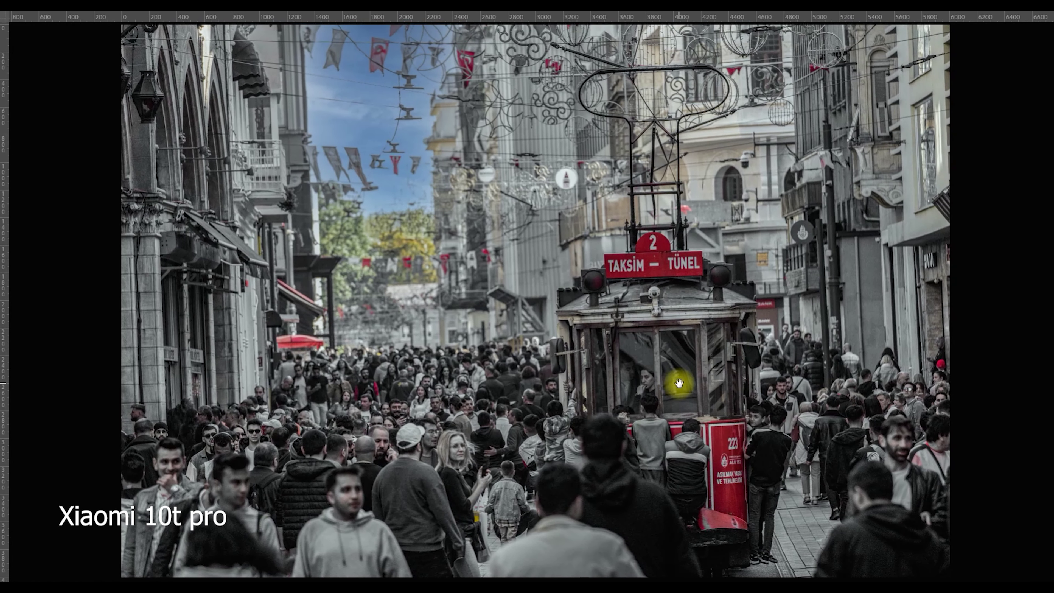